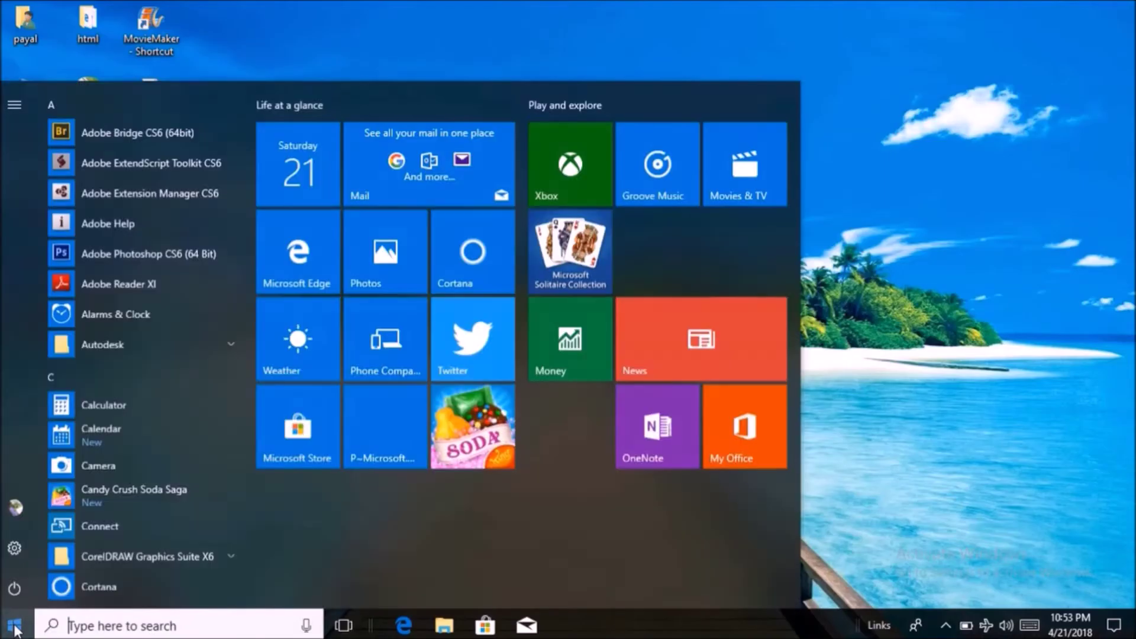
Launch Photoshop CS6 and open the portrait of the seated man in a hoodie from New Volume (D:)
left_click(133, 253)
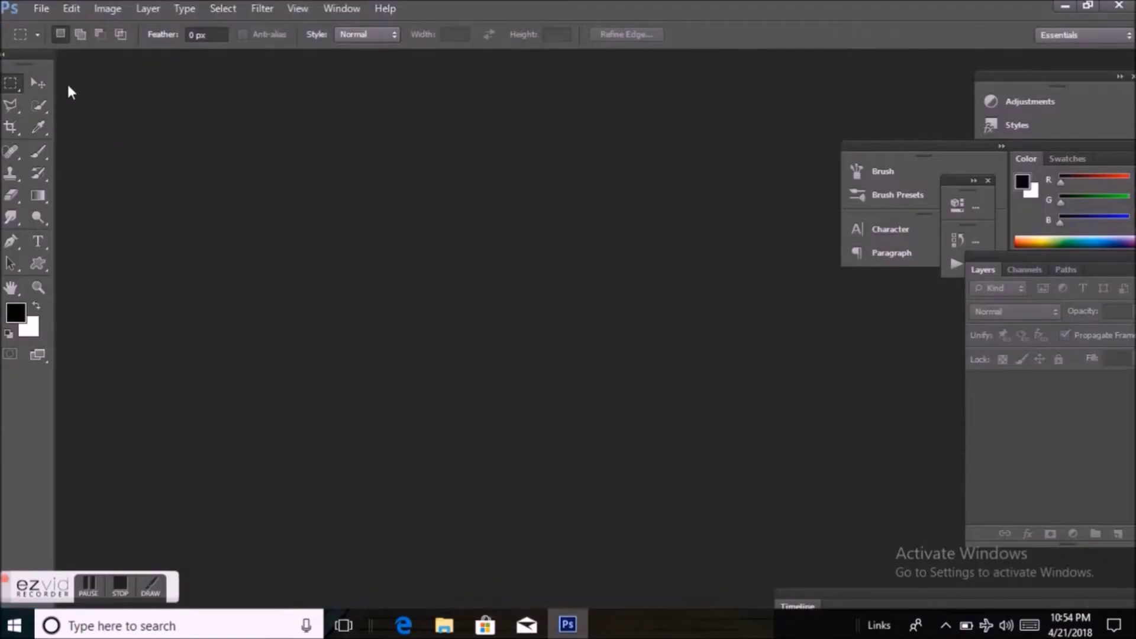
left_click(41, 9)
left_click(38, 41)
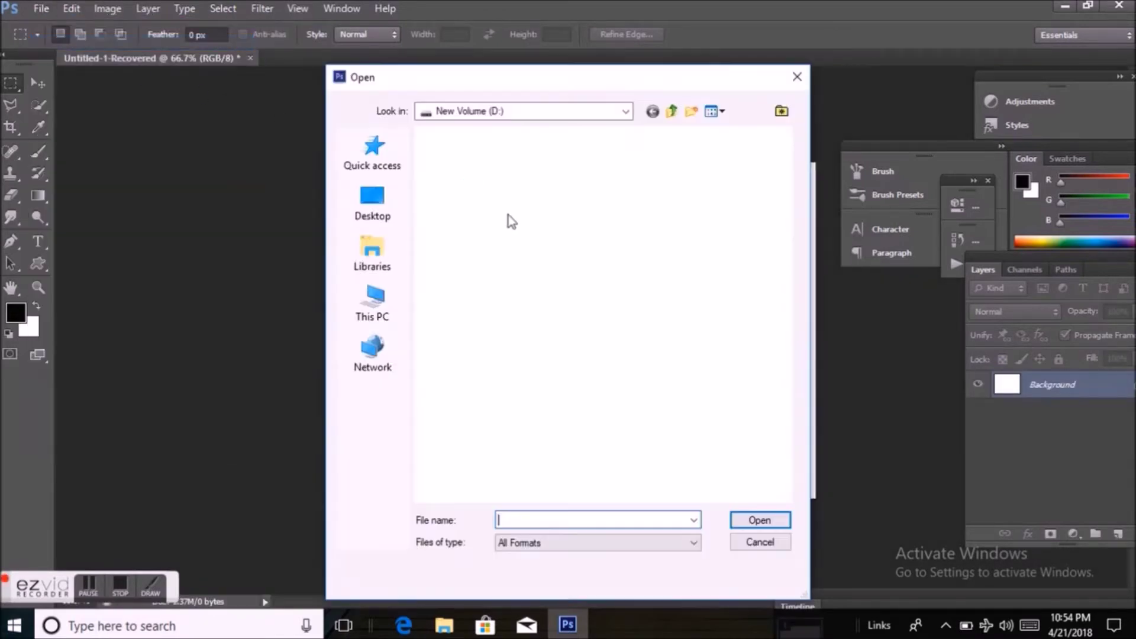
scroll(592, 326, "down", 3)
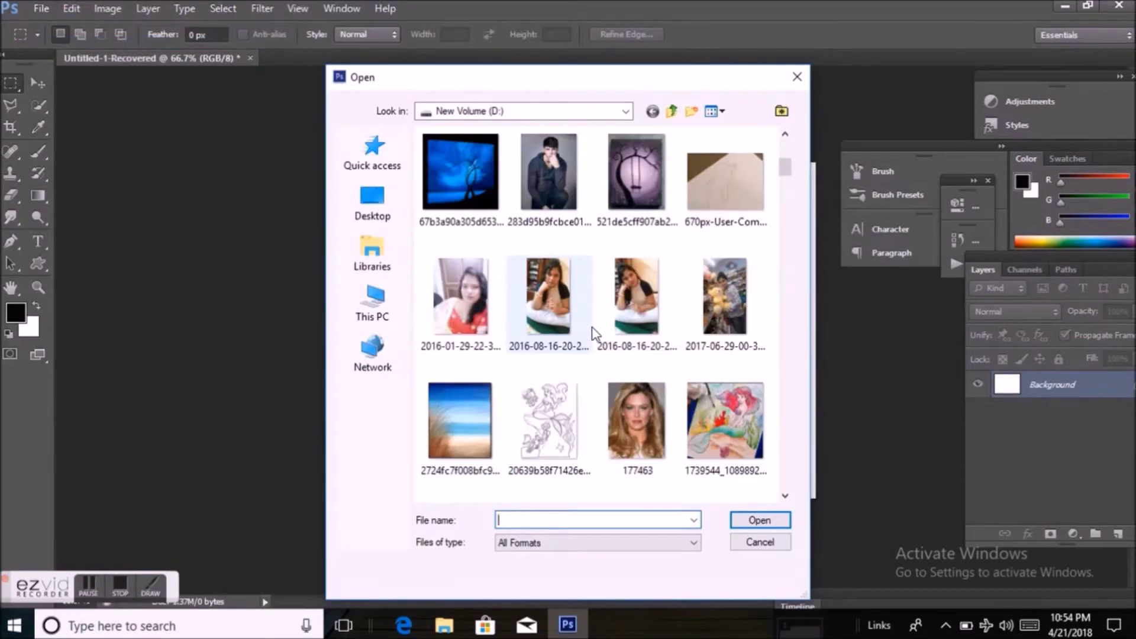
scroll(594, 333, "down", 15)
scroll(595, 334, "up", 15)
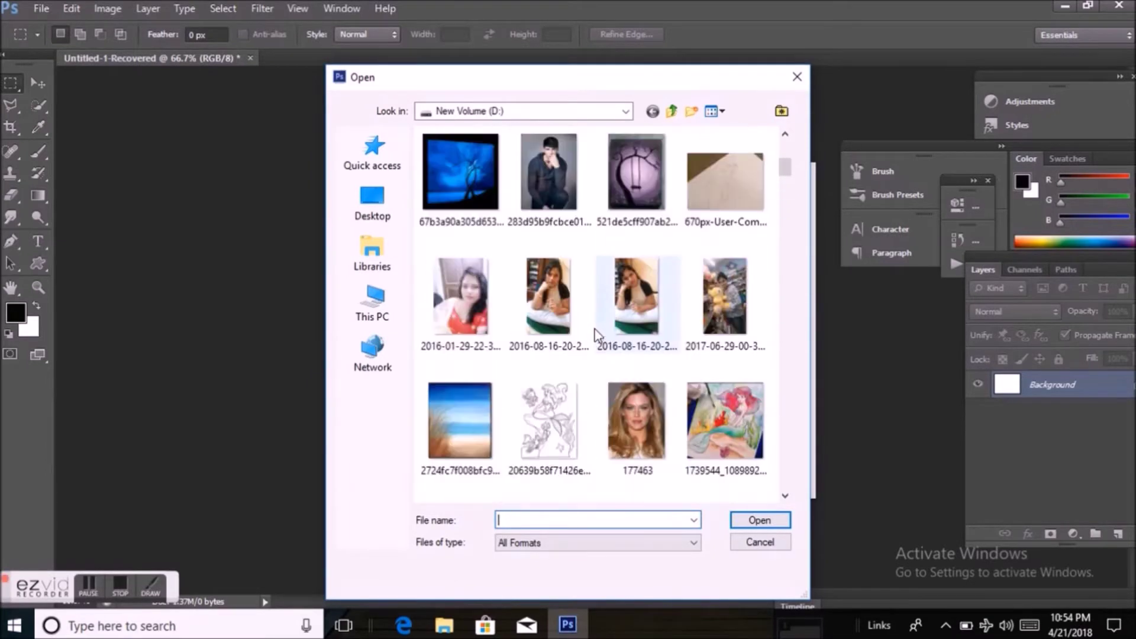
left_click(549, 171)
left_click(760, 520)
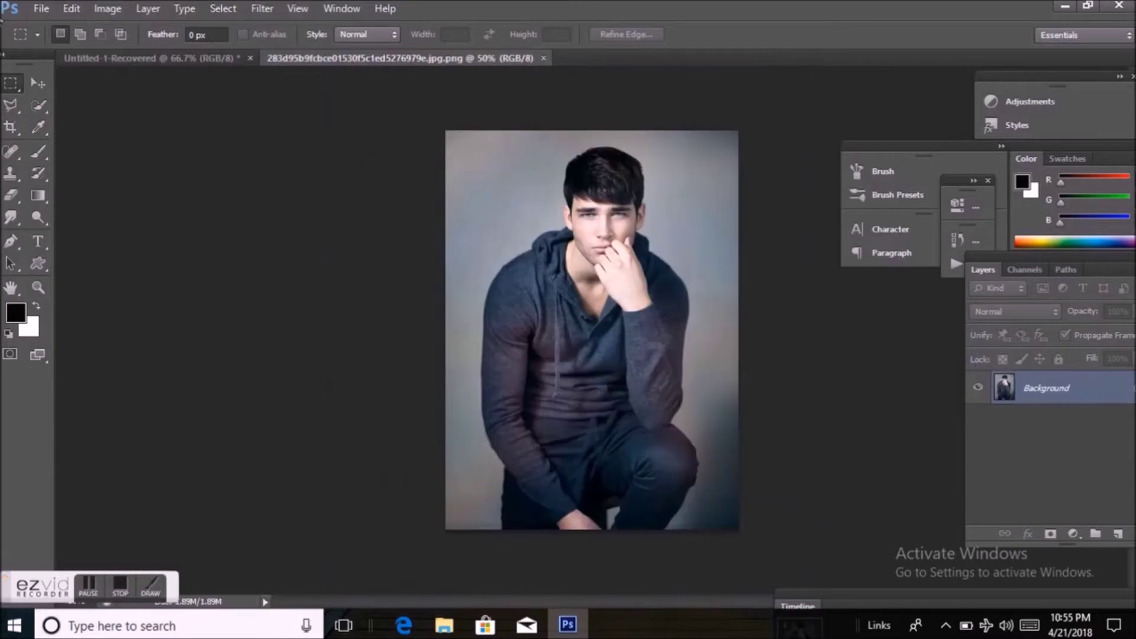
Select the man with the Quick Selection tool and move the cutout into the Untitled-1-Recovered document
left_click(38, 105)
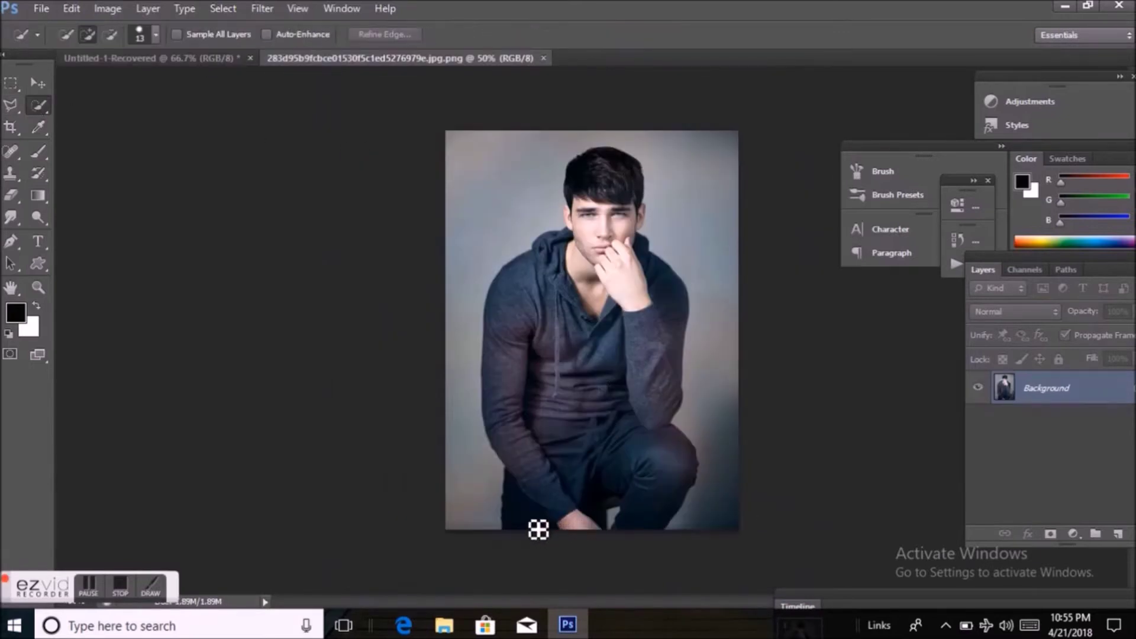
mouse_move(538, 528)
left_mouse_down()
mouse_move(686, 509)
mouse_move(692, 450)
mouse_move(589, 391)
mouse_move(577, 347)
mouse_move(592, 300)
mouse_move(675, 292)
mouse_move(685, 327)
mouse_move(626, 167)
mouse_move(585, 232)
mouse_move(580, 223)
mouse_move(617, 237)
left_mouse_up()
left_click(38, 82)
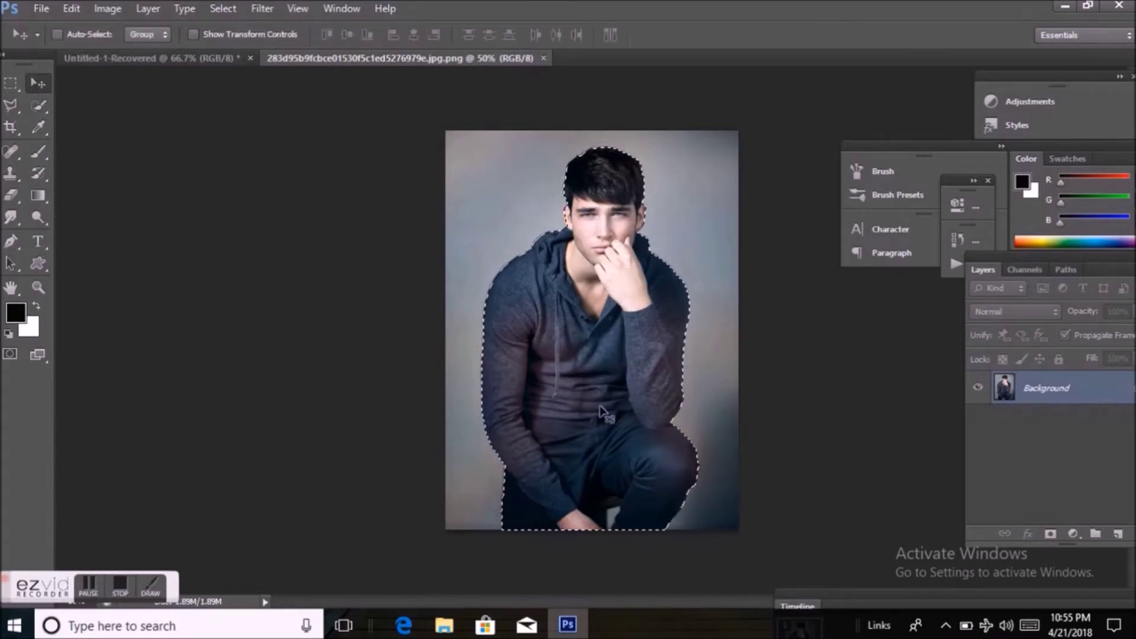
left_click_drag(599, 409, 642, 402)
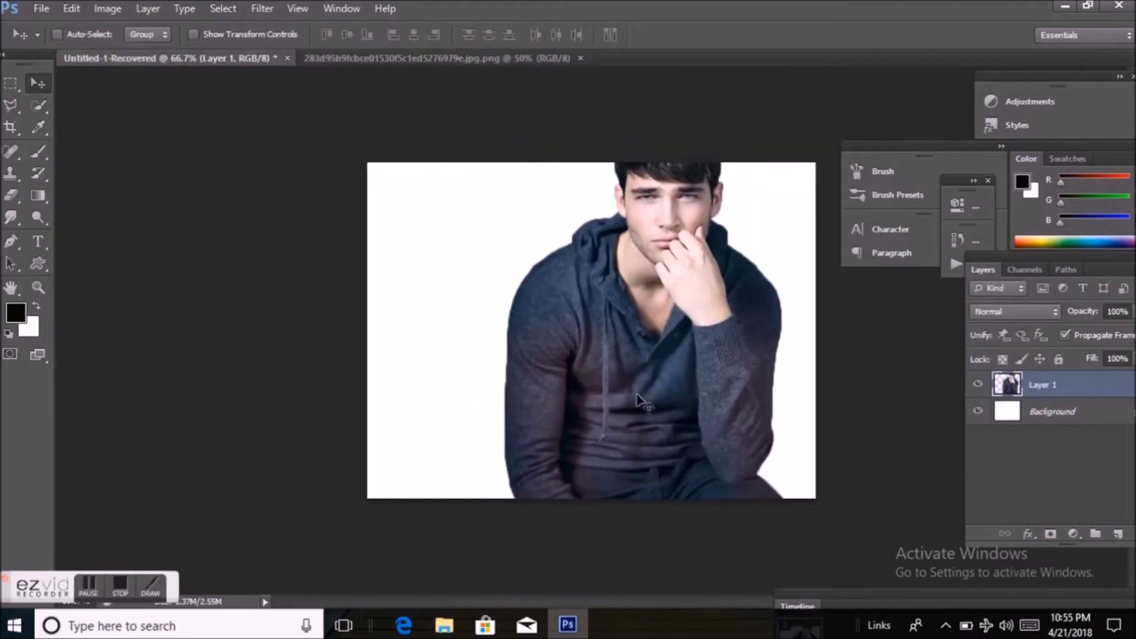
Scale the man's cutout to about 65% with Free Transform and fit it at the right side of the canvas
key("ctrl+t")
left_click_drag(504, 105, 598, 254)
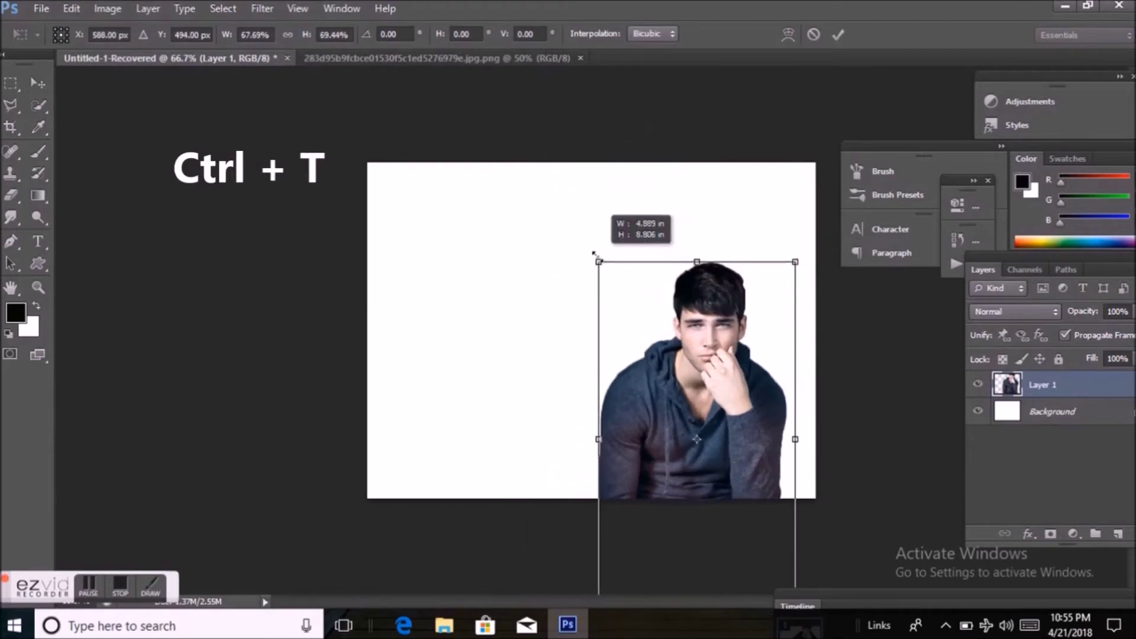
left_click_drag(706, 404, 707, 312)
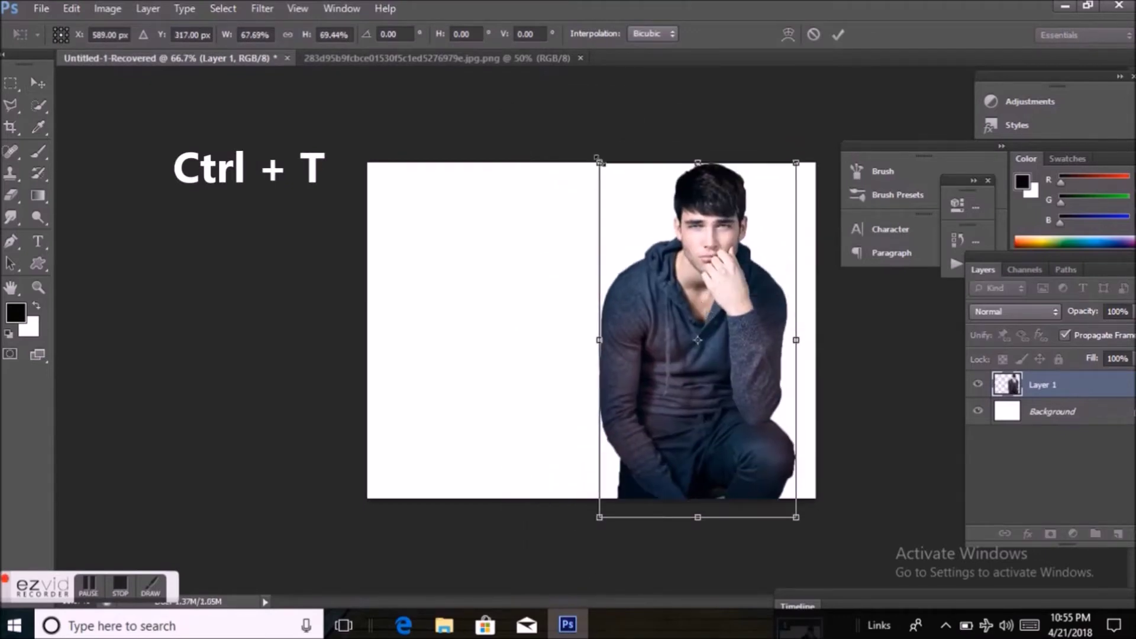
left_click_drag(599, 162, 609, 180)
left_click_drag(674, 310, 671, 292)
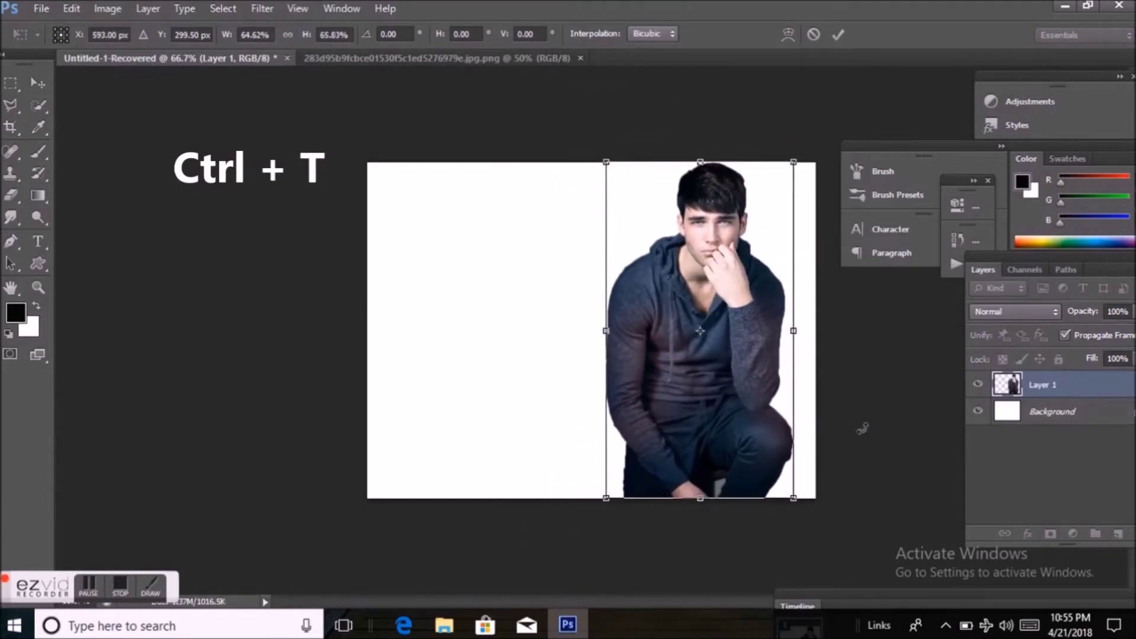
key("Return")
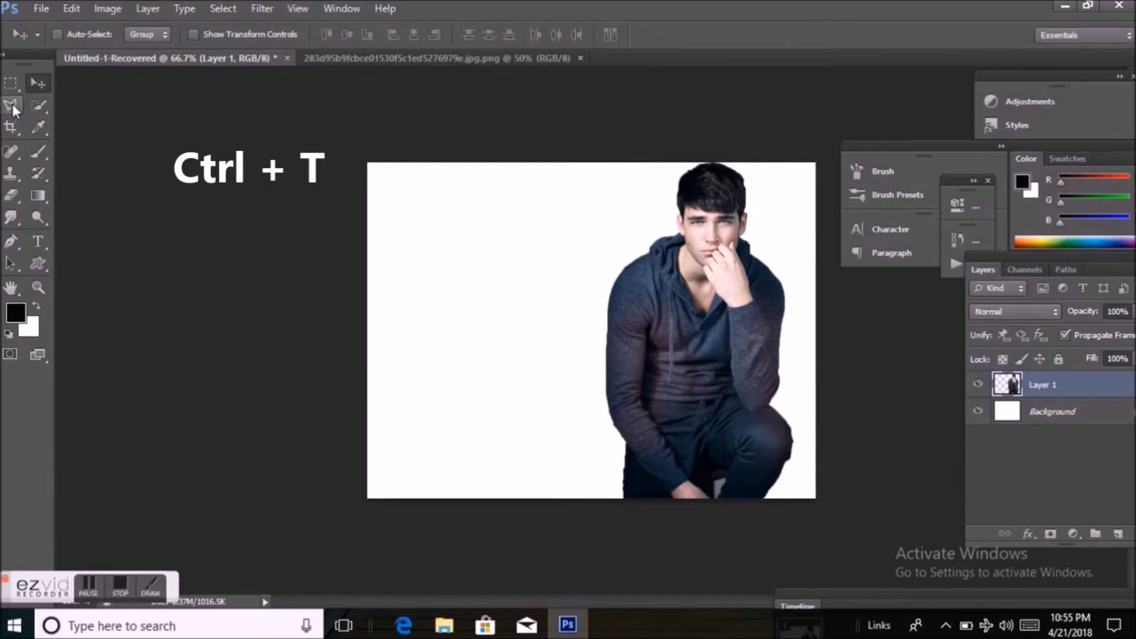
Select the leftover backdrop patch between the man's hand and leg, delete it and deselect
left_click(39, 106)
left_click(728, 494)
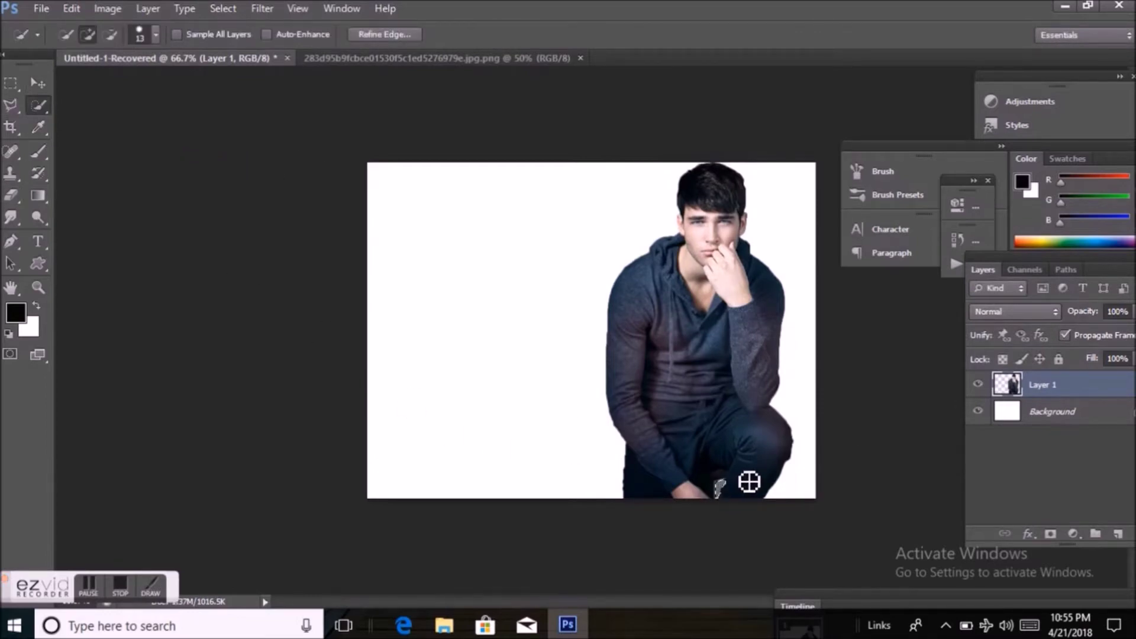
left_click_drag(725, 492, 726, 482)
left_click(731, 484)
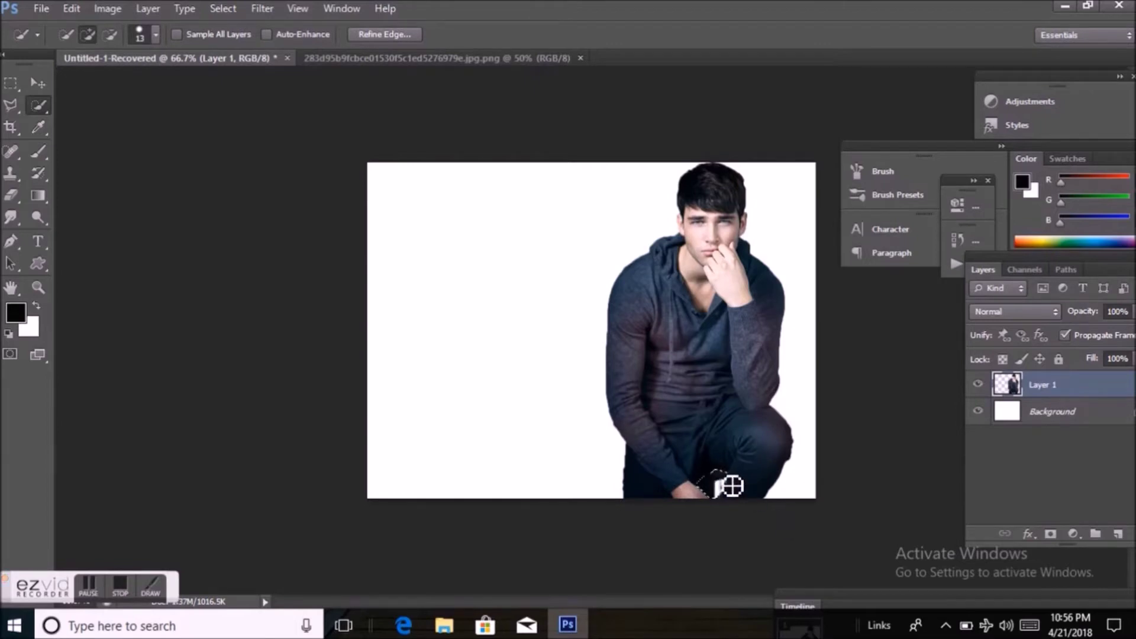
key("Delete")
key("ctrl+d")
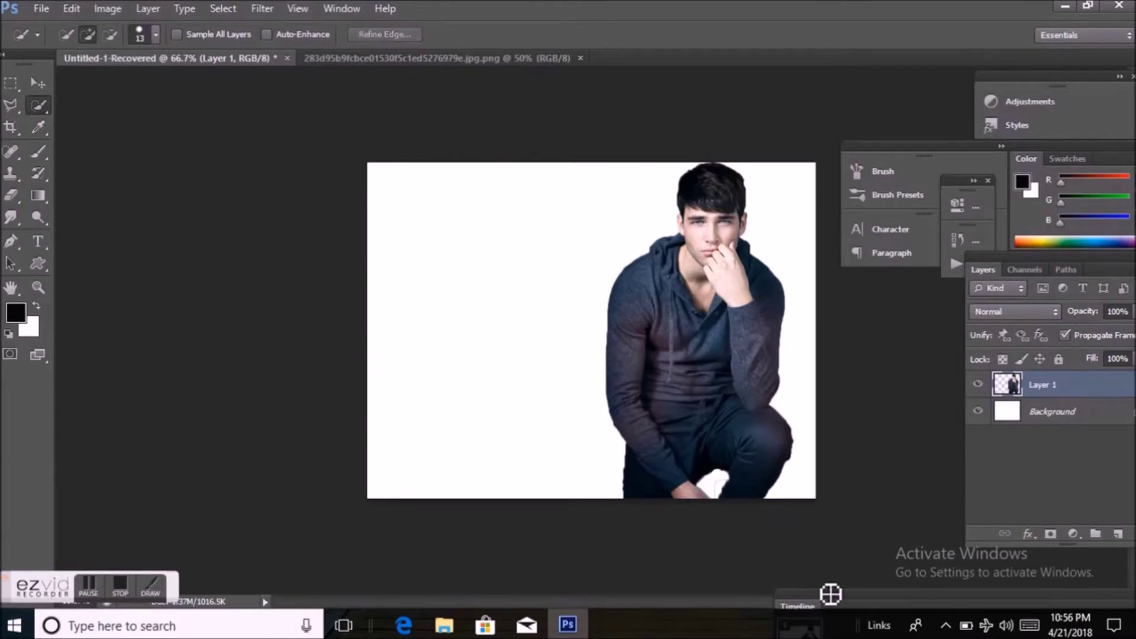
Quick-select the remaining backdrop traces in the gap between the hand and leg and clear them
left_click(725, 501)
left_click_drag(725, 501, 732, 503)
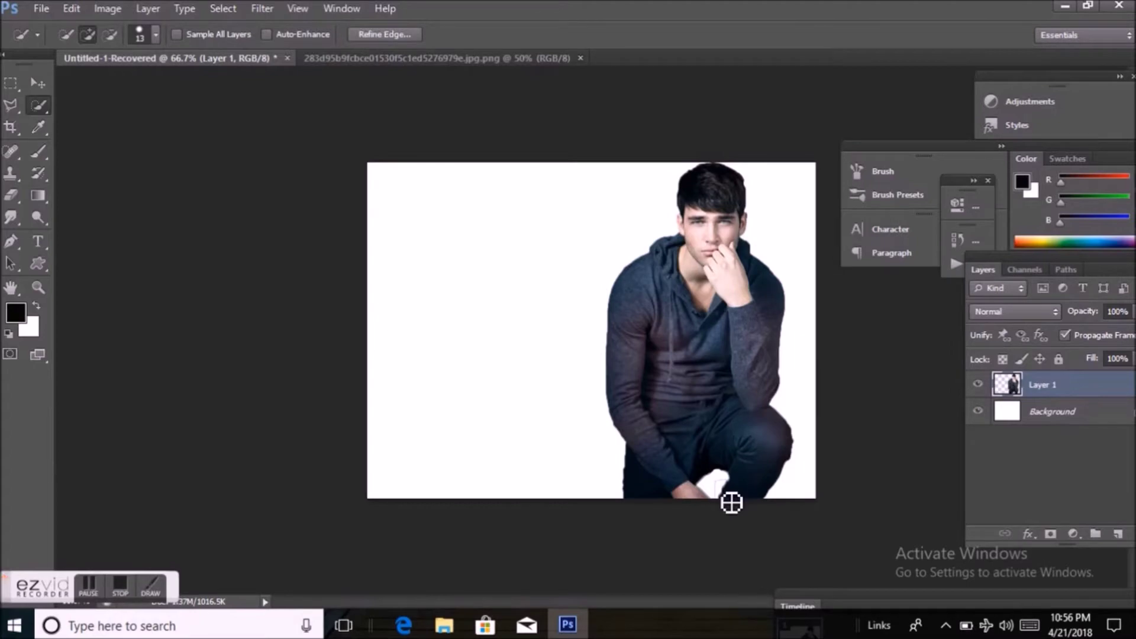
left_click(730, 487)
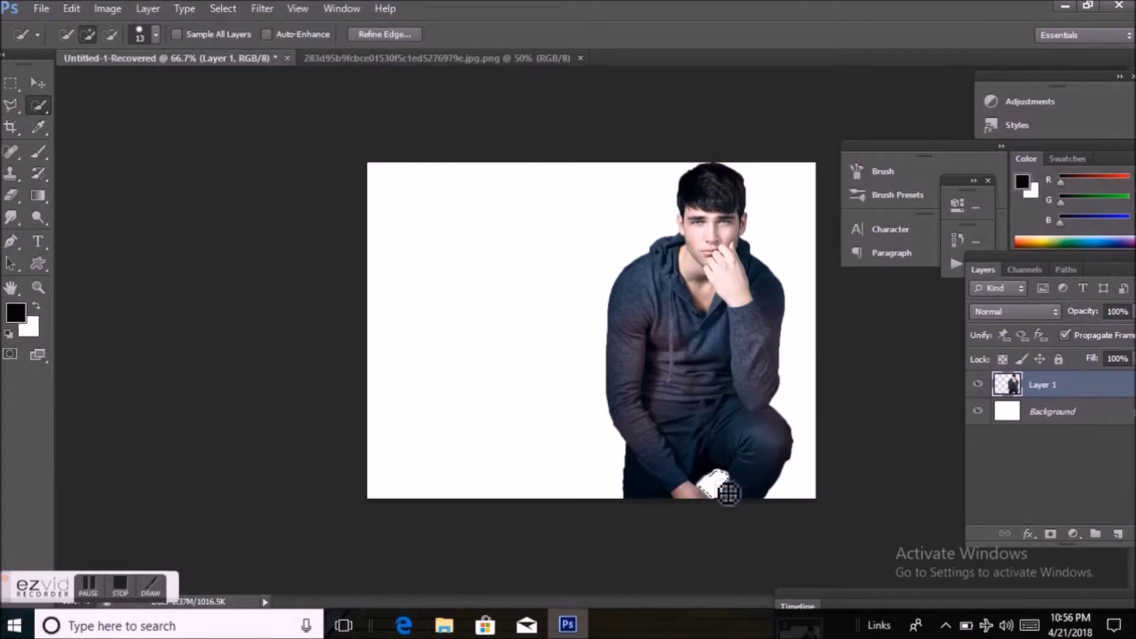
left_click(726, 501)
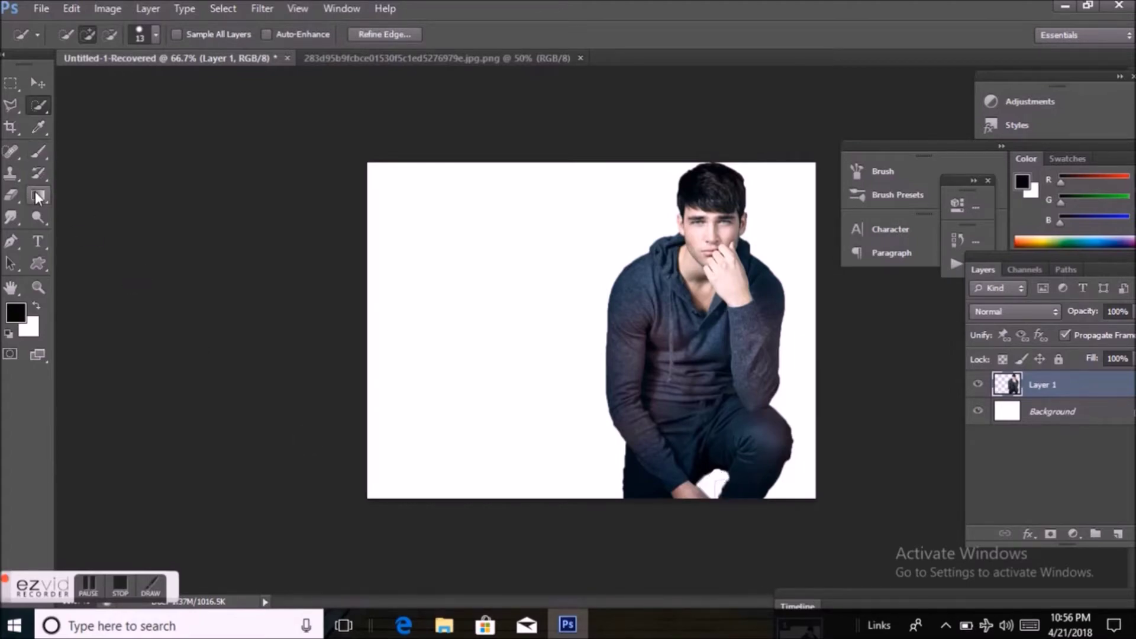
left_click(38, 83)
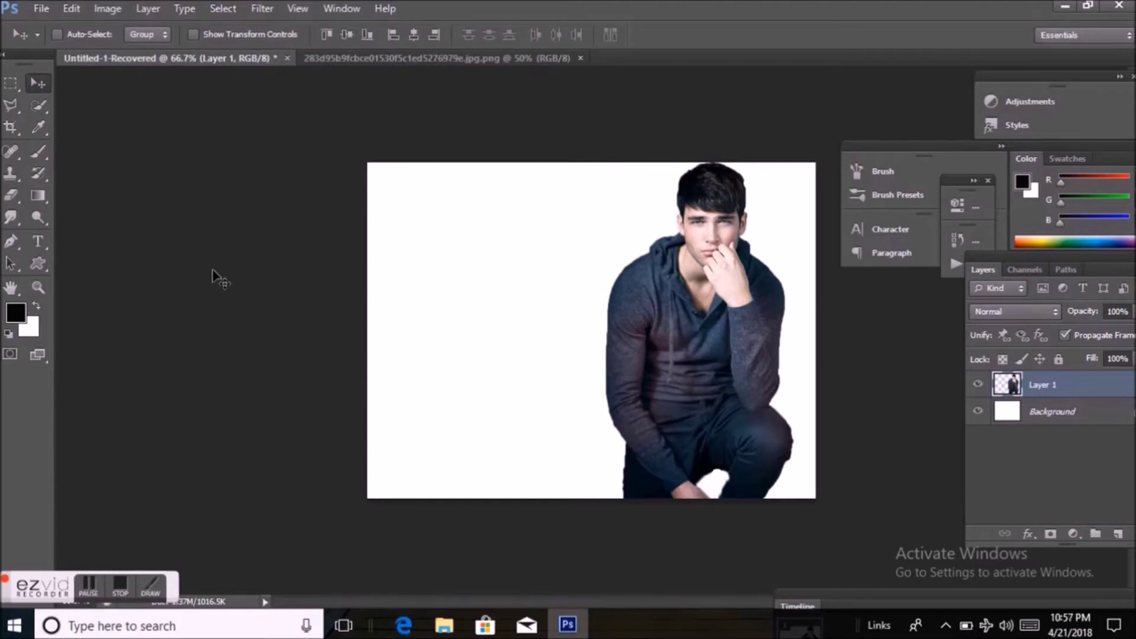
Duplicate Layer 1 with the man's cutout and discard the empty layer added above it
key("ctrl+shift+alt+n")
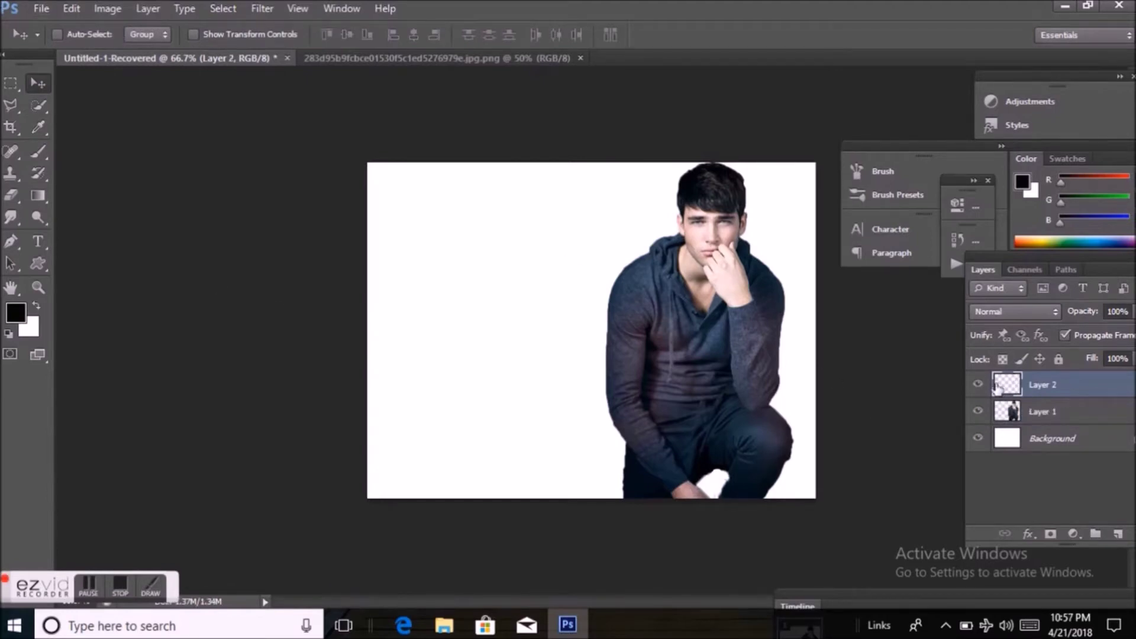
left_click(1030, 412)
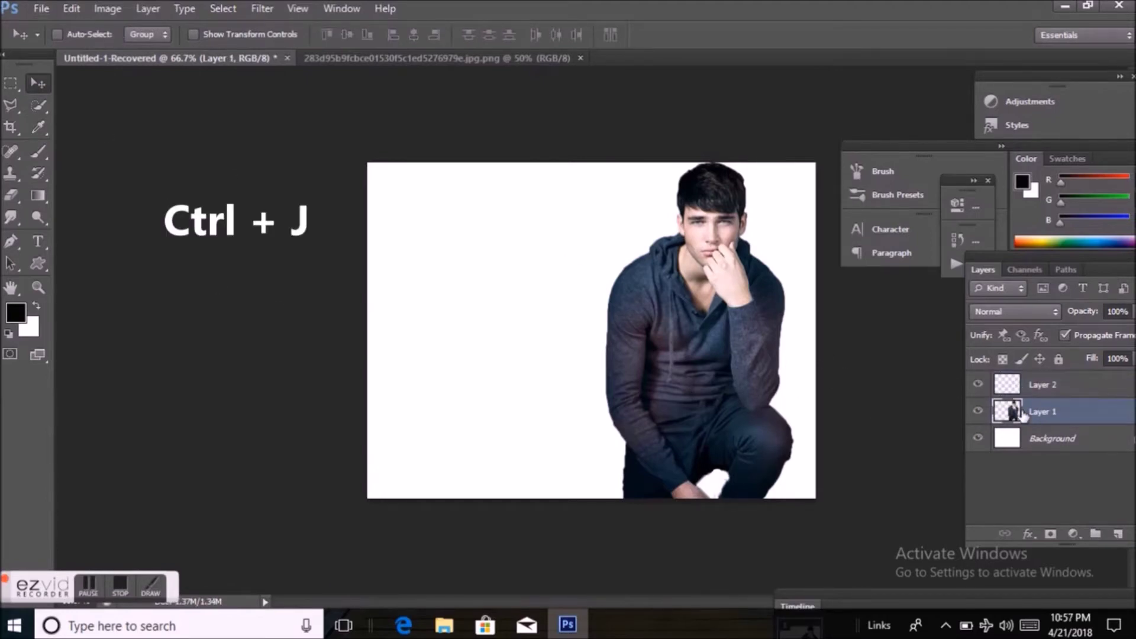
key("ctrl+j")
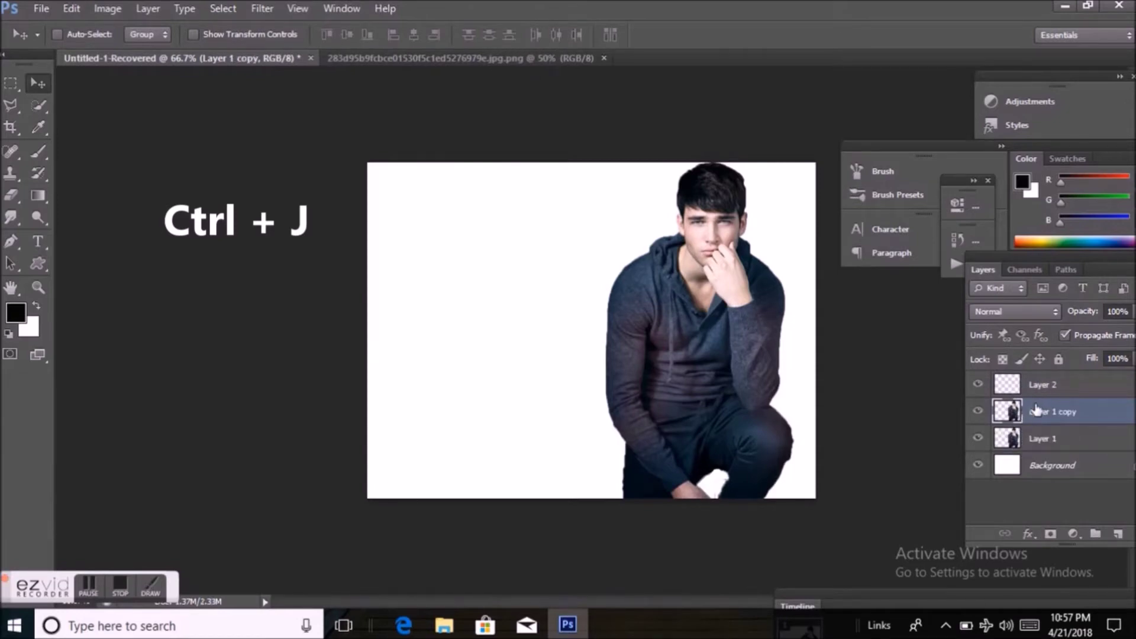
left_click_drag(1056, 384, 1133, 533)
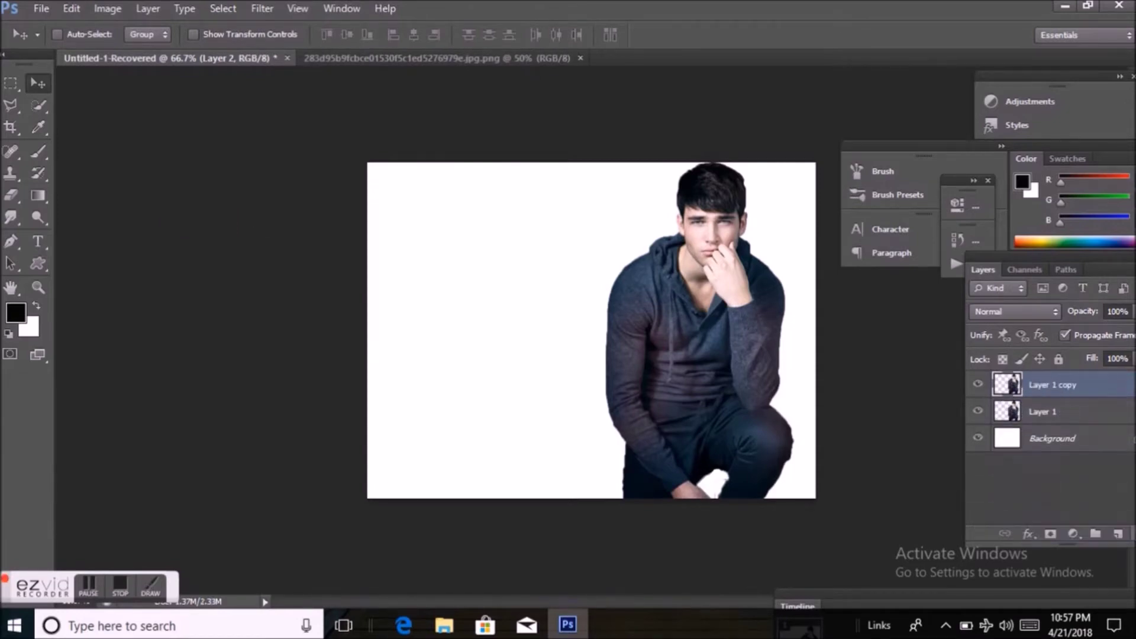
Liquify Layer 1, smearing the man's arm, torso and head far out toward the upper-left of the canvas
left_click(1024, 416)
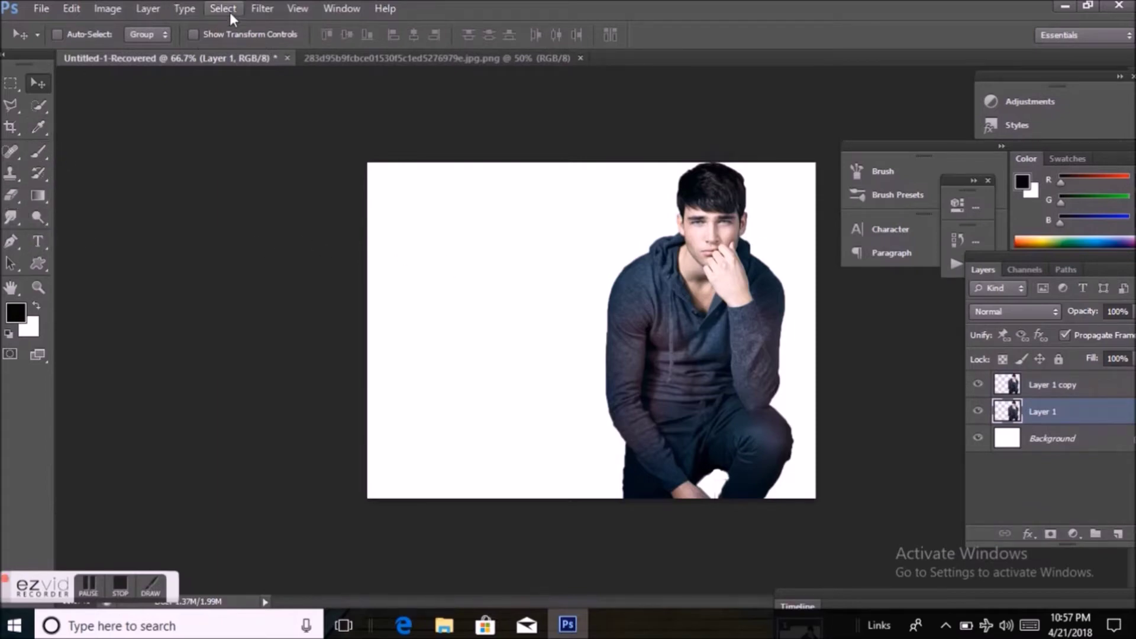
left_click(261, 10)
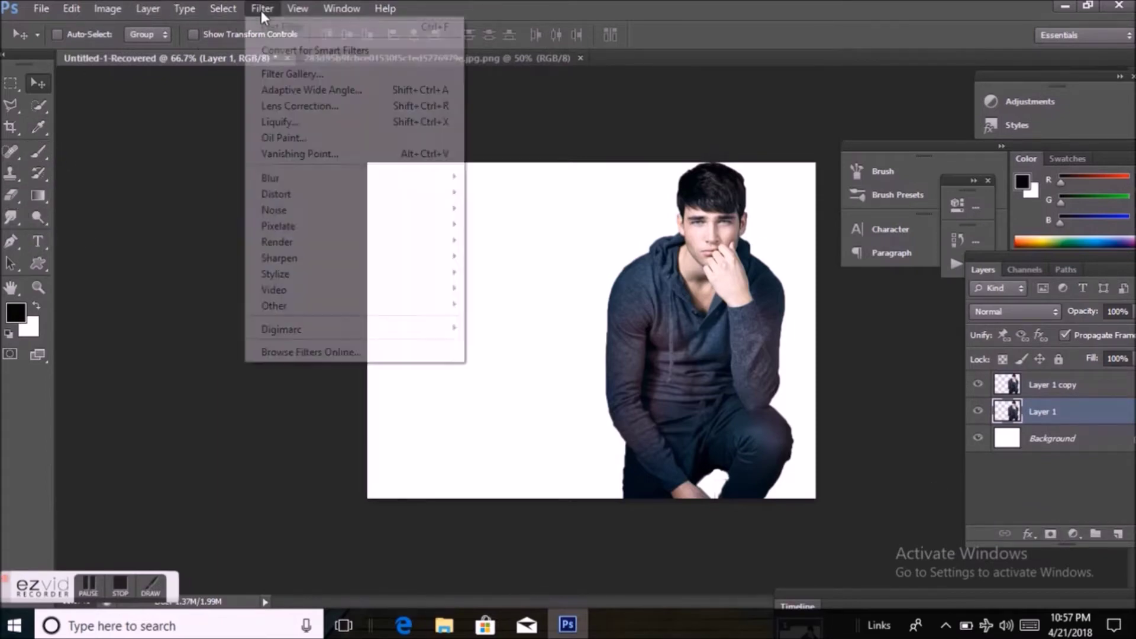
left_click(288, 123)
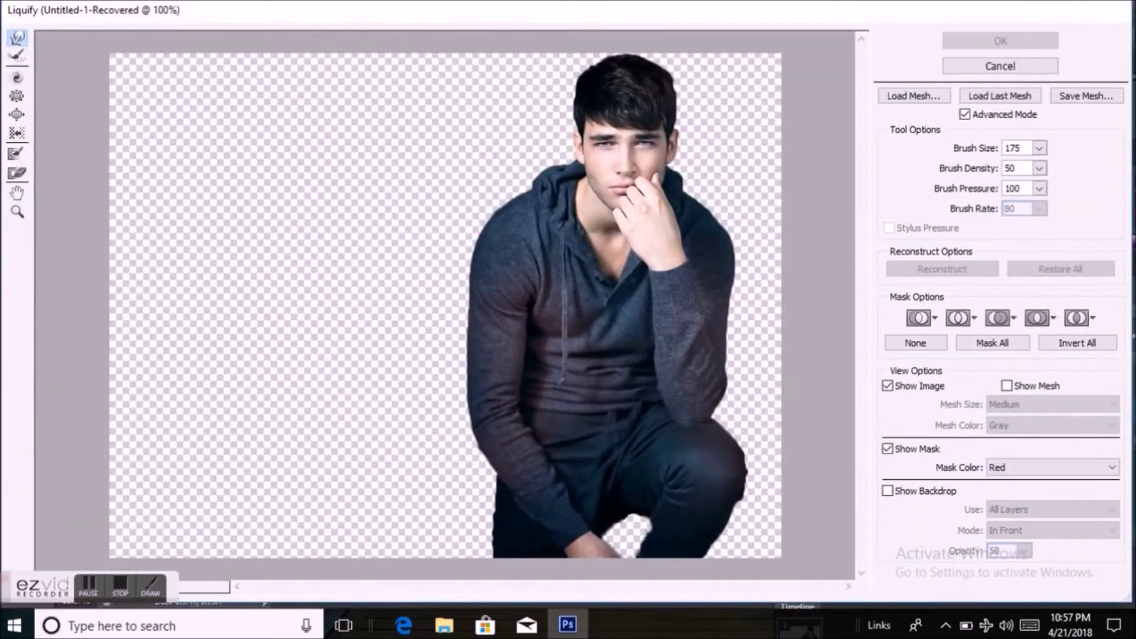
left_click_drag(533, 519, 267, 386)
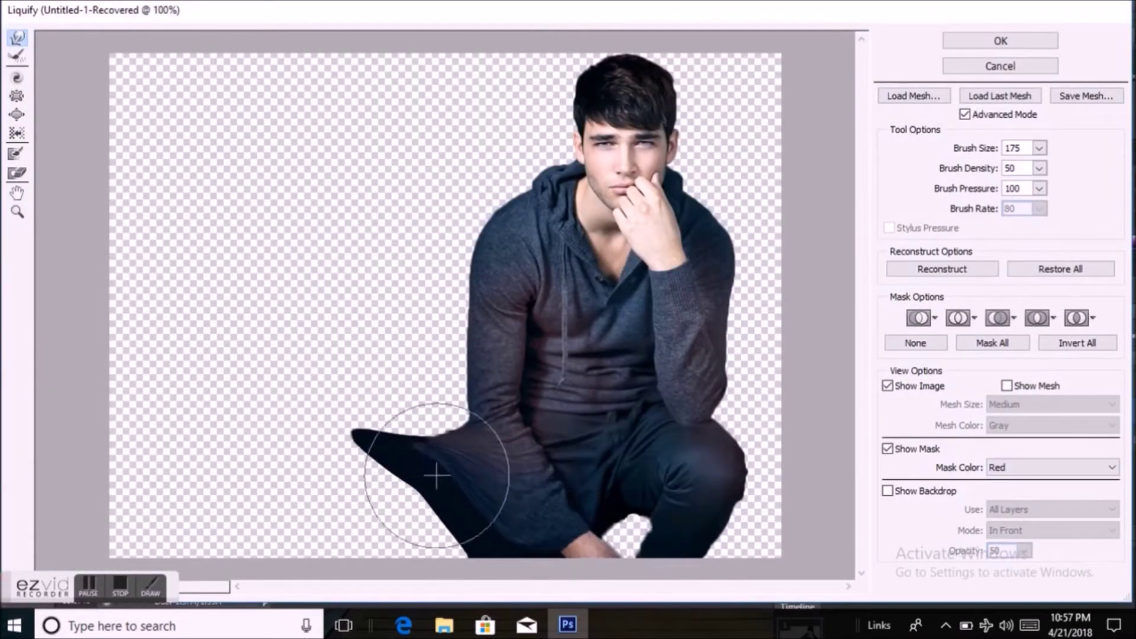
mouse_move(437, 475)
left_mouse_down()
mouse_move(436, 426)
mouse_move(456, 407)
mouse_move(302, 261)
left_mouse_up()
left_click_drag(539, 301, 162, 114)
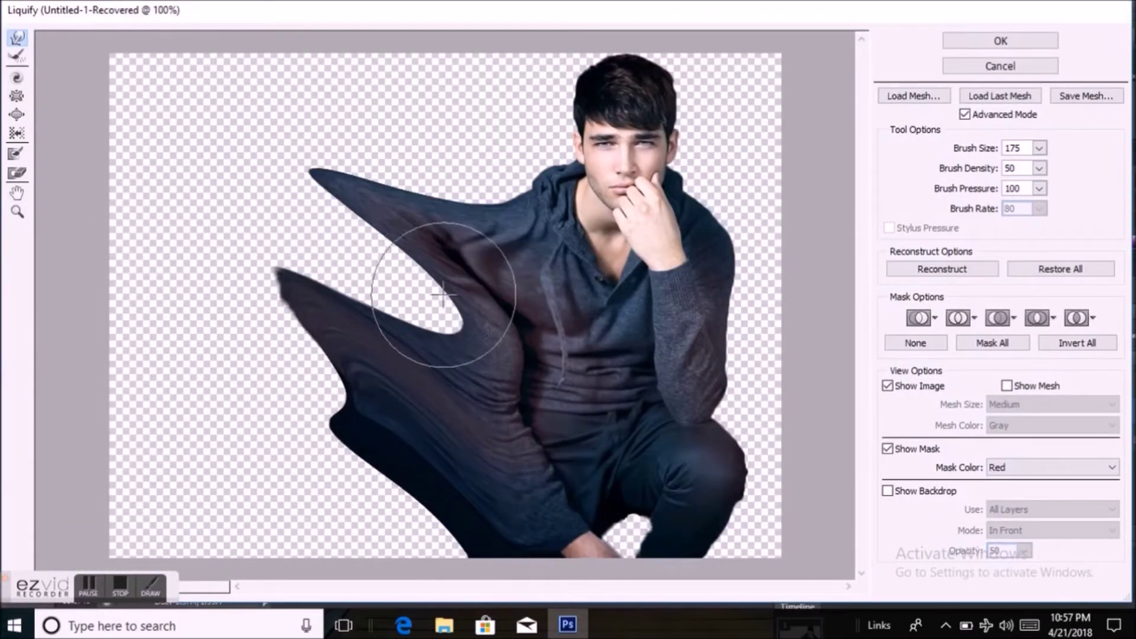
left_click_drag(443, 295, 195, 115)
left_click_drag(437, 333, 128, 80)
mouse_move(422, 314)
left_mouse_down()
mouse_move(468, 214)
mouse_move(465, 225)
mouse_move(322, 44)
mouse_move(469, 65)
mouse_move(477, 152)
mouse_move(568, 89)
mouse_move(507, 166)
mouse_move(498, 109)
mouse_move(419, 51)
left_mouse_up()
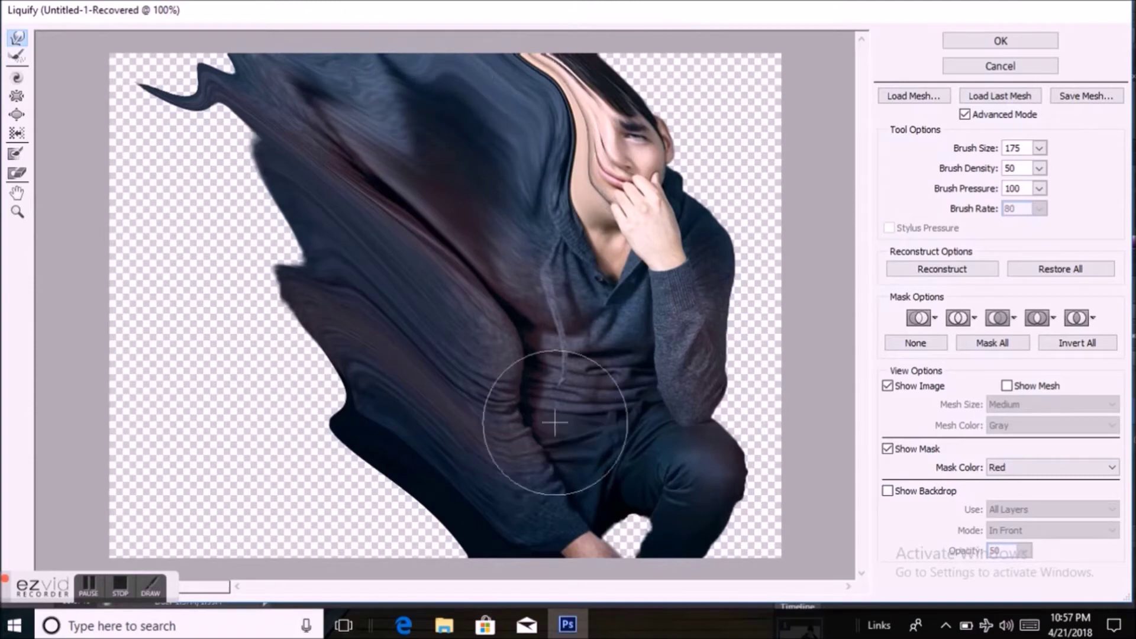
left_click(1000, 41)
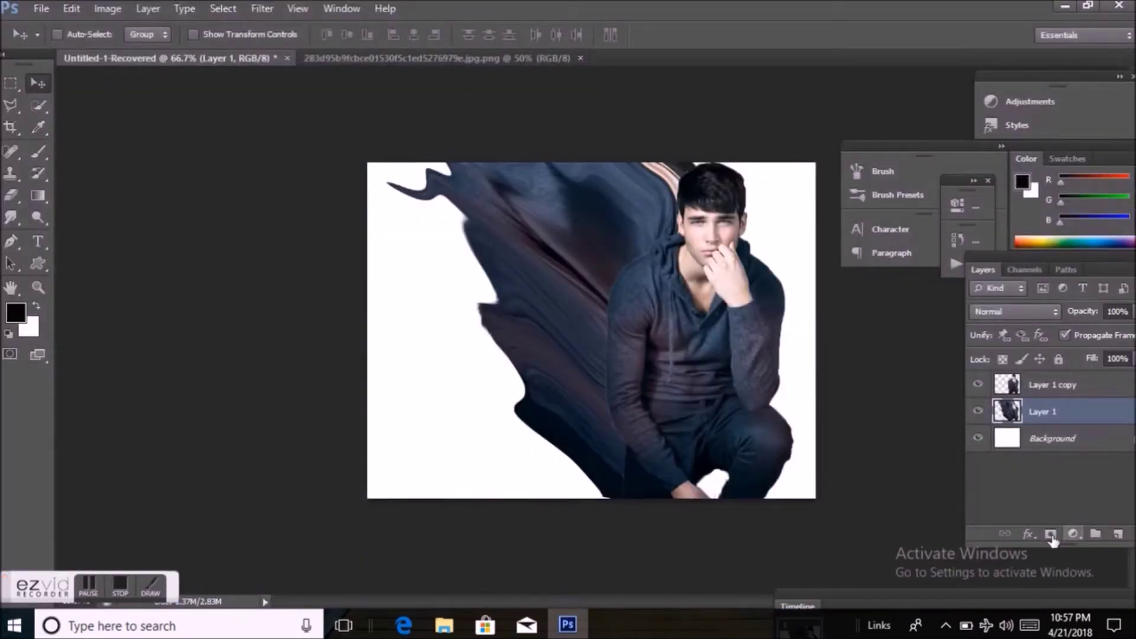
Add layer masks to Layer 1 and Layer 1 copy, and invert Layer 1's mask to black
left_click(1051, 535)
left_click(1021, 388)
left_click(1051, 535)
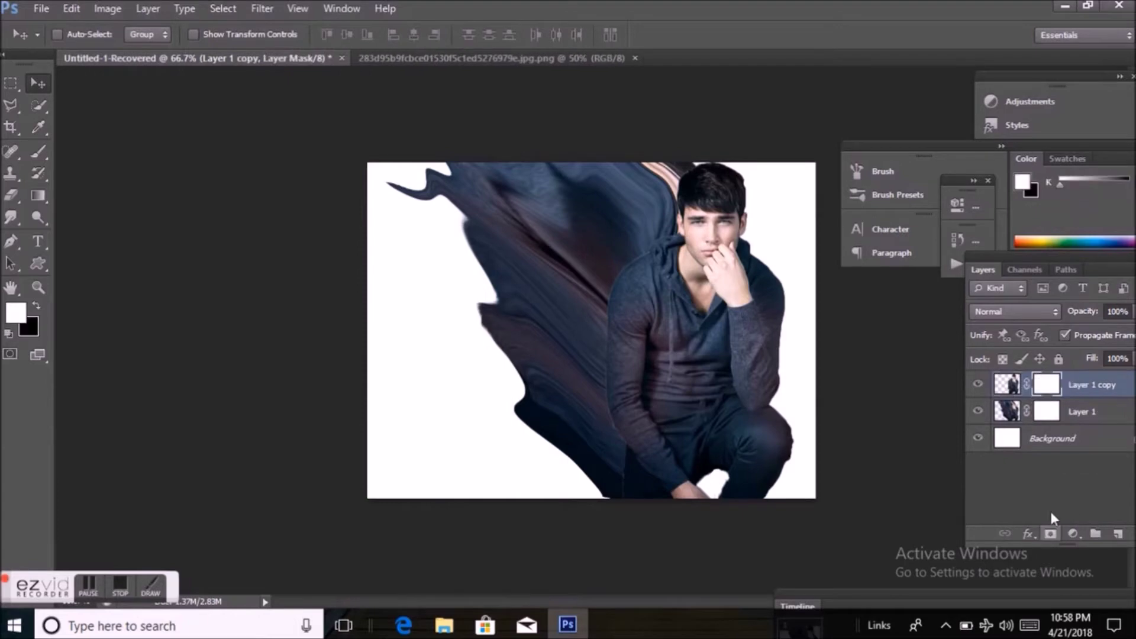
left_click(1048, 412)
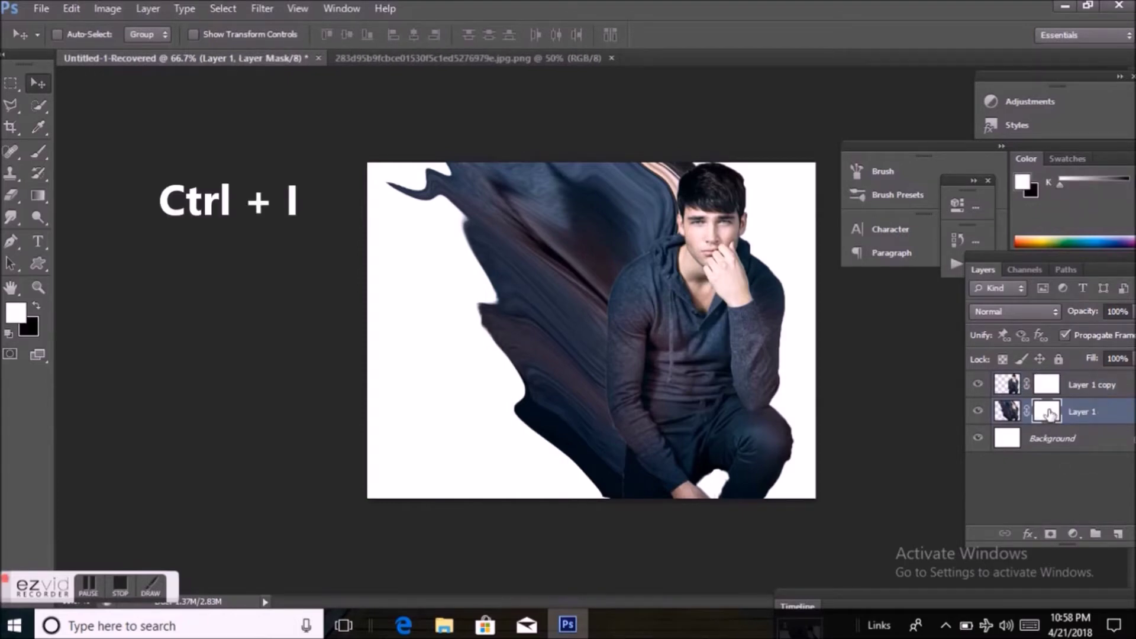
key("ctrl+i")
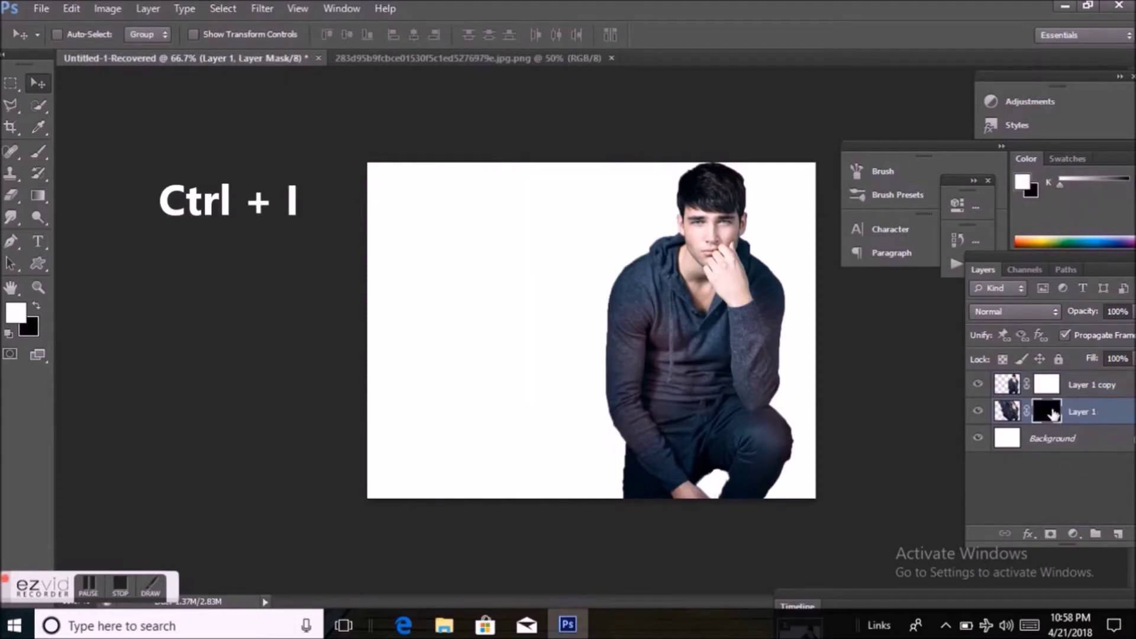
Target Layer 1's mask with the Brush tool, keeping white as the foreground color
left_click(1048, 385)
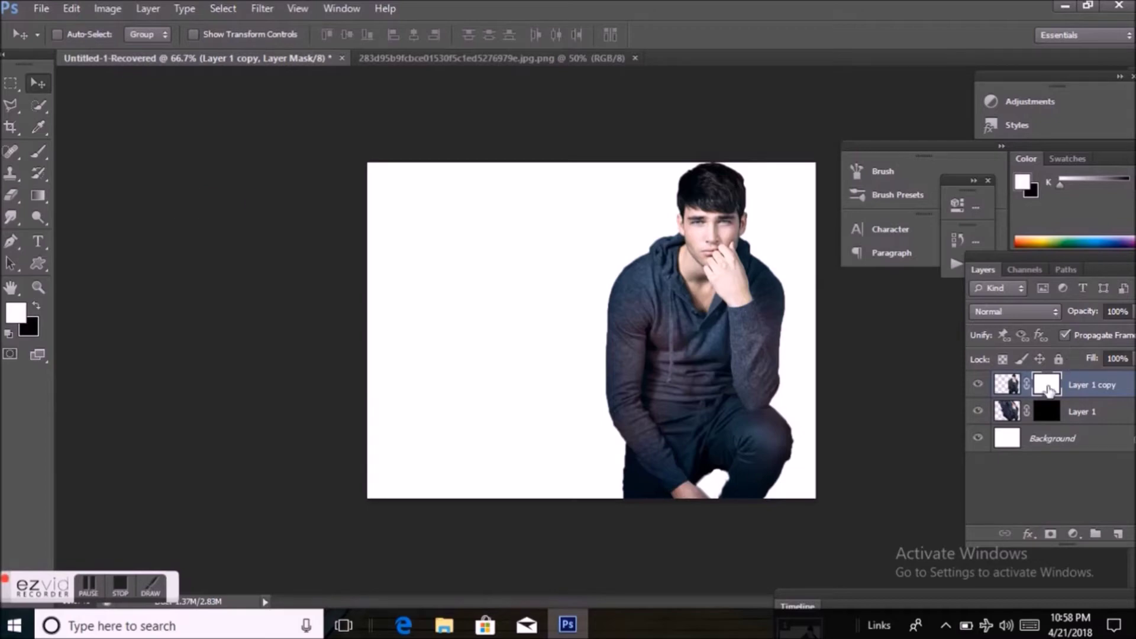
left_click(1045, 411)
left_click(16, 312)
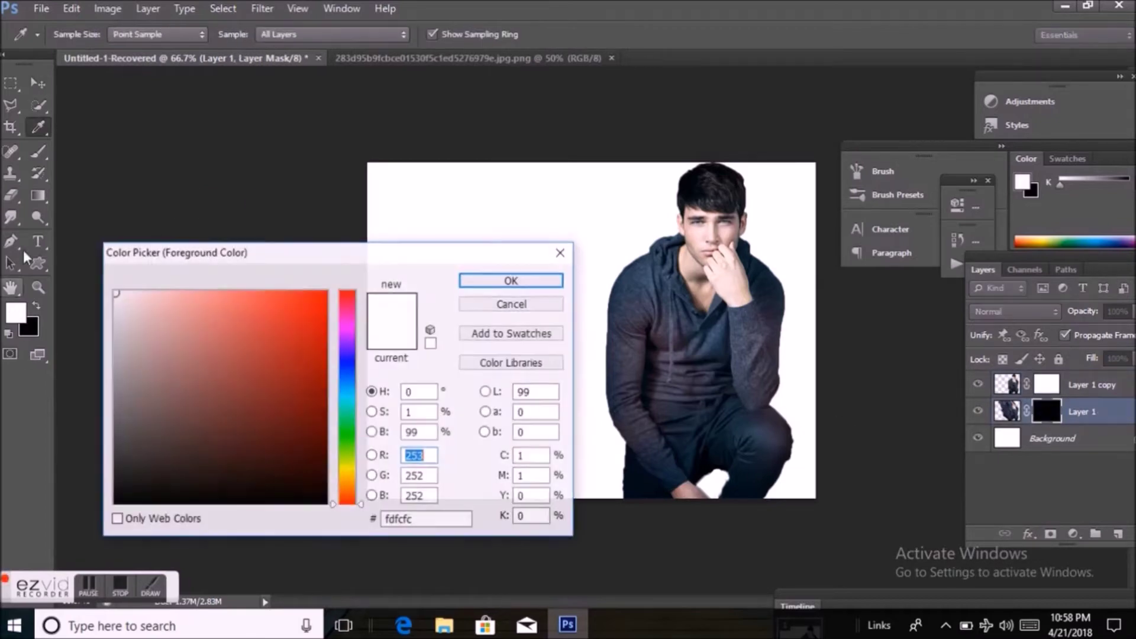
left_click(562, 253)
left_click(38, 153)
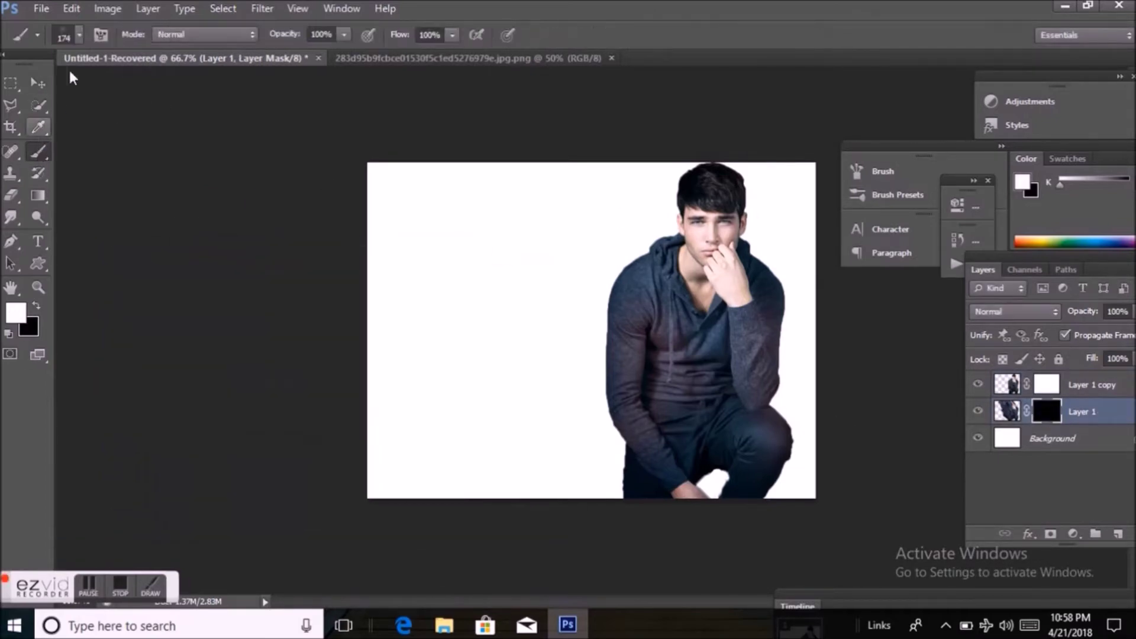
left_click(79, 34)
left_click(152, 226)
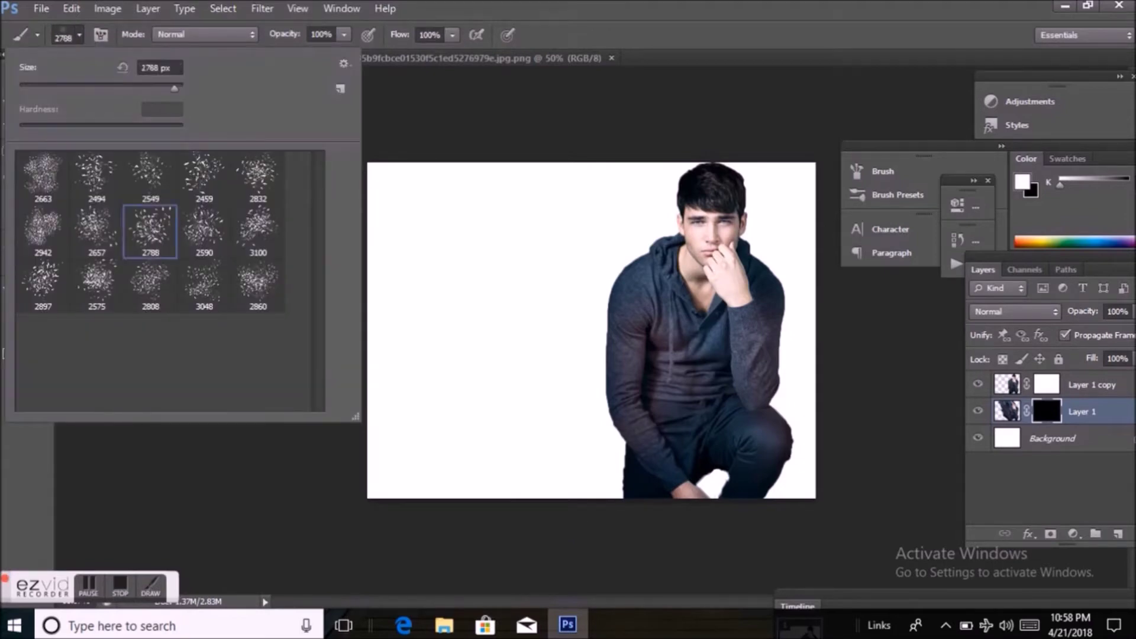
left_click(204, 284)
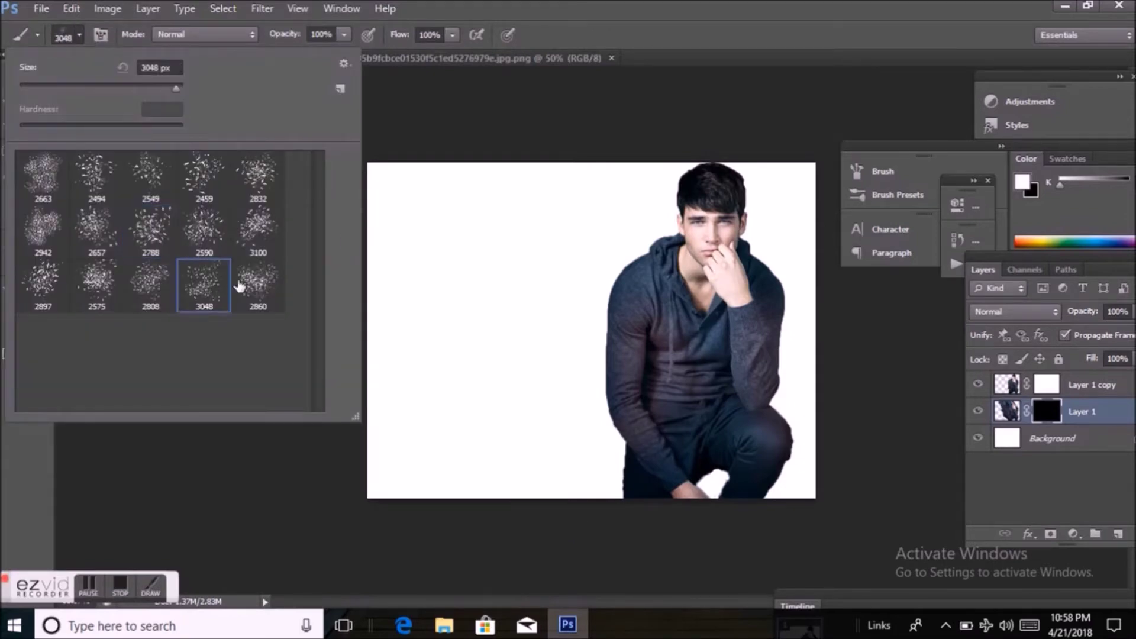
left_click(256, 285)
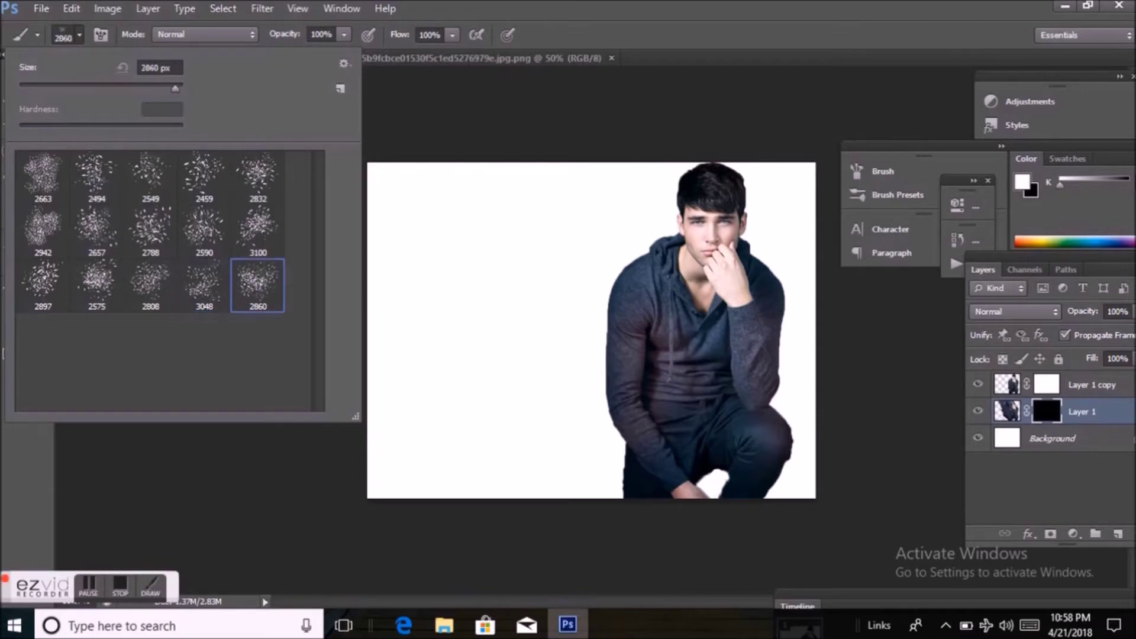
key("Return")
Choose the 2494 particle brush and set its size to 277 px
left_click(80, 35)
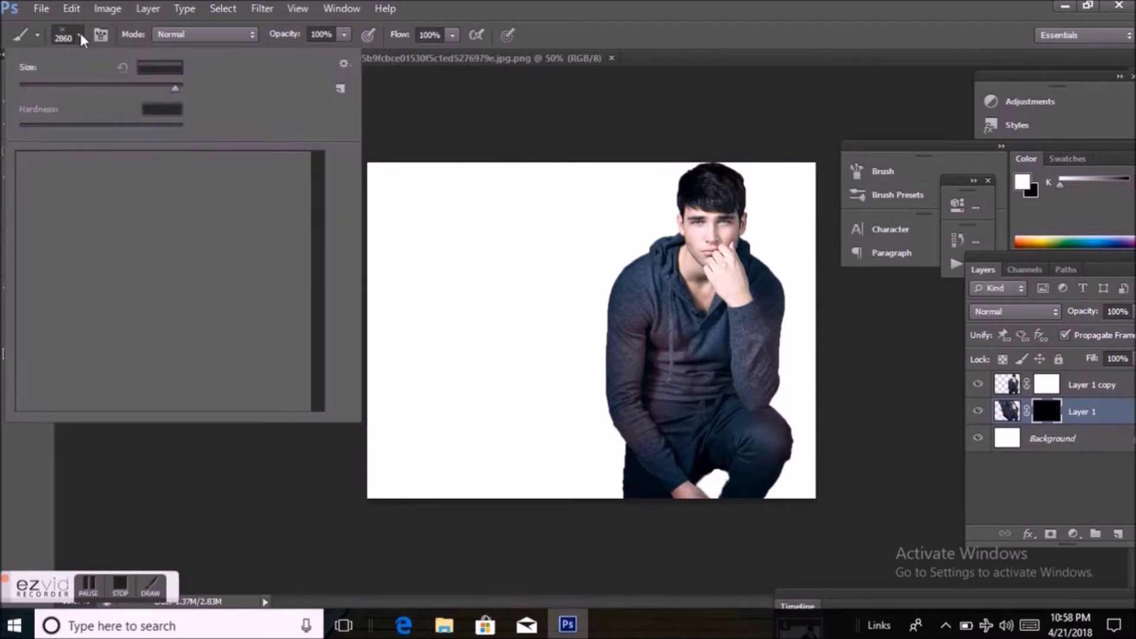
left_click(157, 87)
left_click(179, 171)
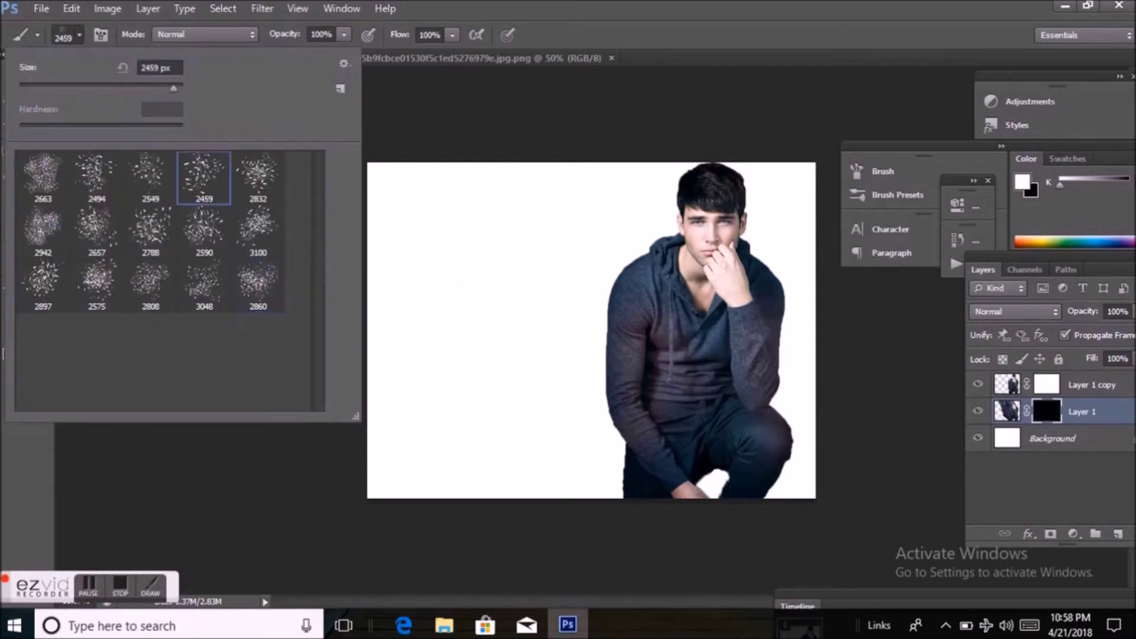
left_click(93, 180)
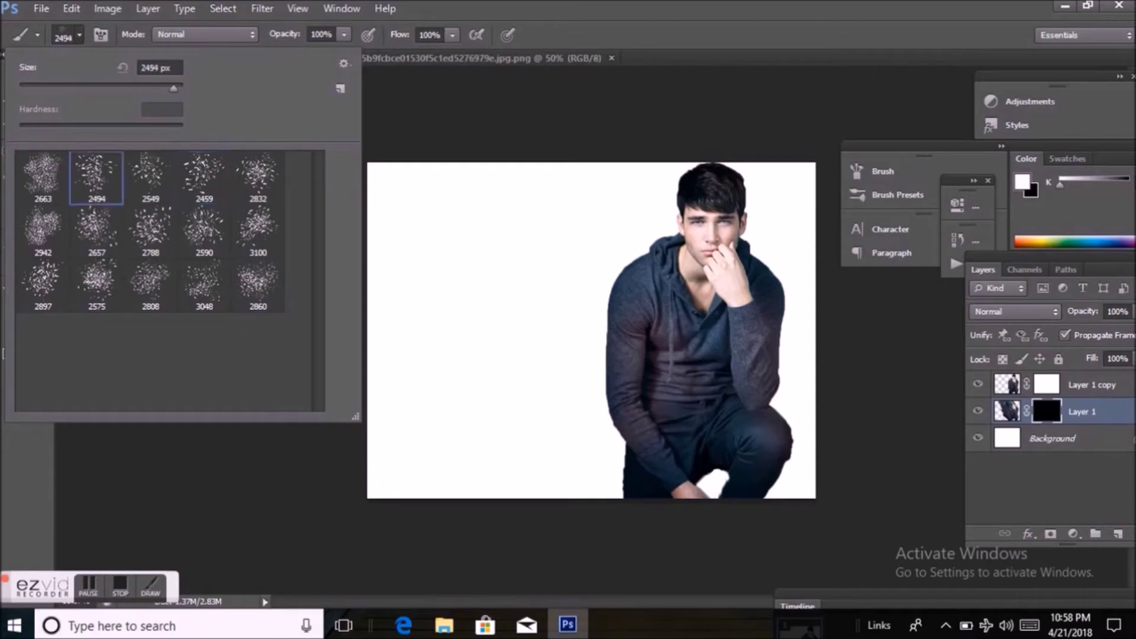
left_click(149, 87)
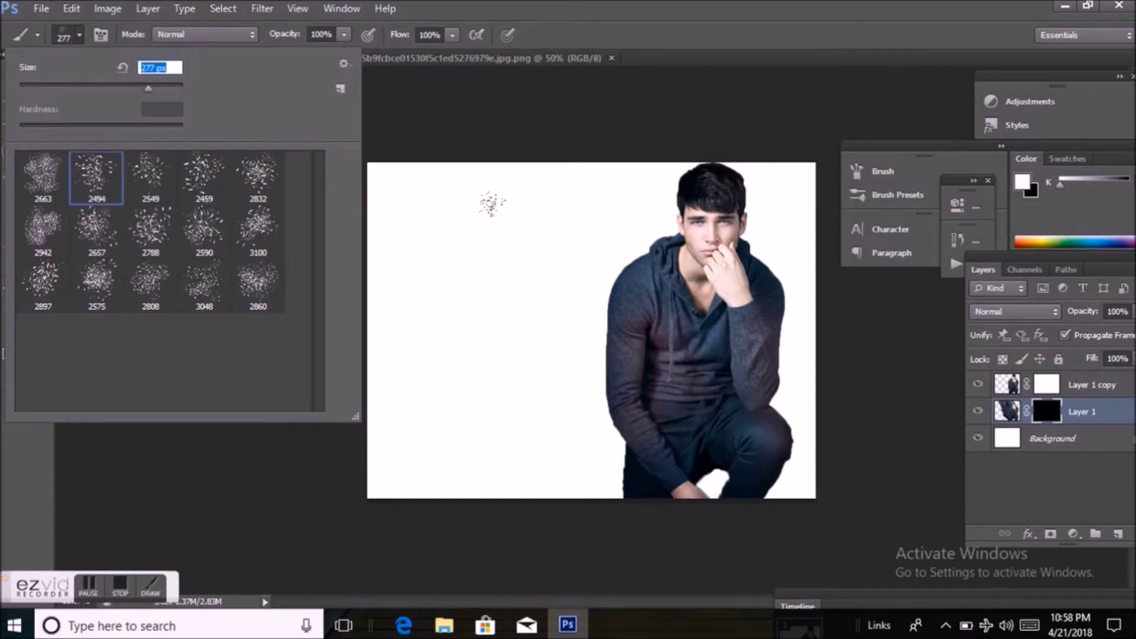
key("Return")
Paint white on Layer 1's mask to scatter fragments beside the man's arm, from thigh height up to the head
left_click(545, 422)
left_click(575, 456)
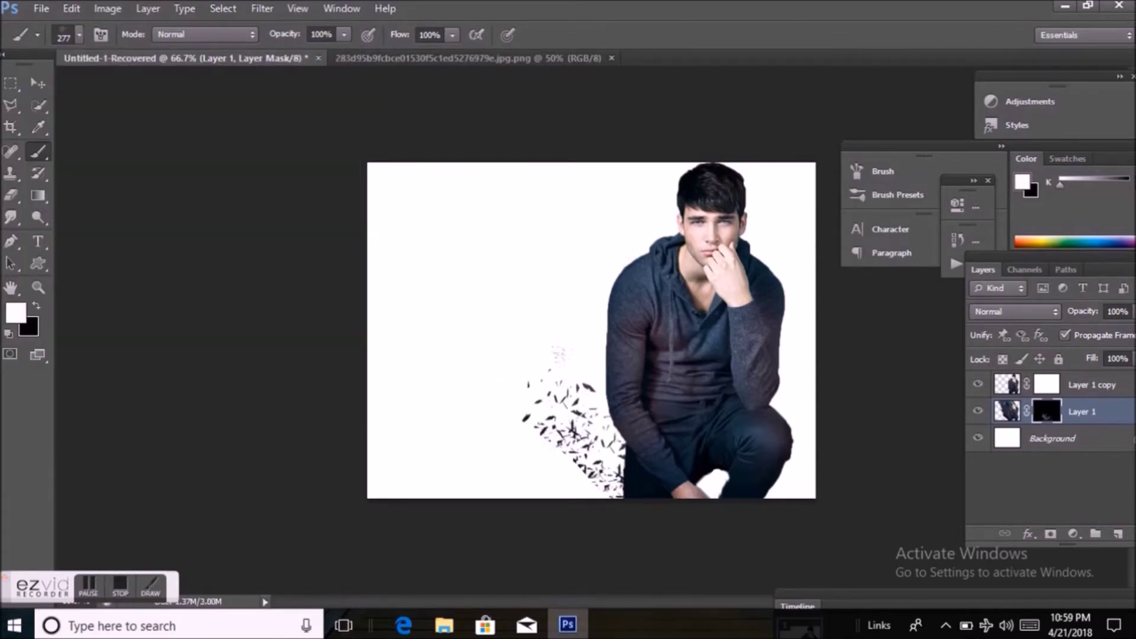
mouse_move(559, 319)
left_mouse_down()
mouse_move(575, 272)
mouse_move(504, 263)
mouse_move(495, 236)
mouse_move(505, 201)
mouse_move(578, 225)
mouse_move(552, 197)
mouse_move(592, 196)
left_mouse_up()
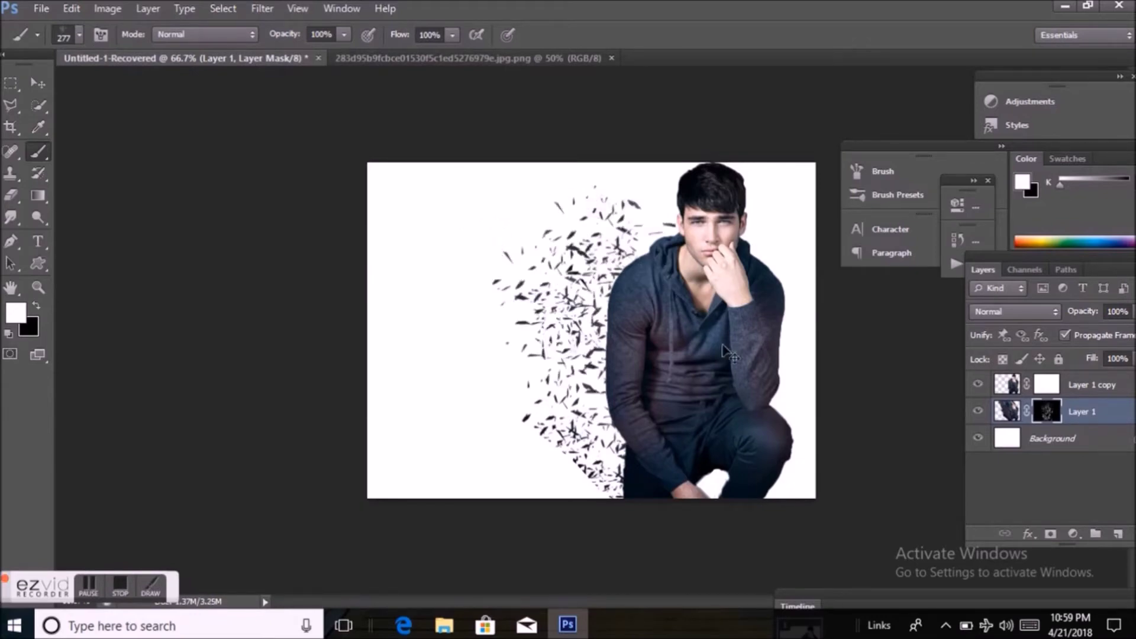
Undo the last stroke and extend the scattered fragments on Layer 1's mask from beside the head along the canvas's upper edge
key("ctrl+z")
left_click(586, 211)
mouse_move(577, 206)
left_mouse_down()
mouse_move(599, 151)
mouse_move(514, 112)
left_mouse_up()
mouse_move(459, 76)
left_mouse_down()
mouse_move(390, 54)
mouse_move(504, 90)
left_mouse_up()
left_click(621, 105)
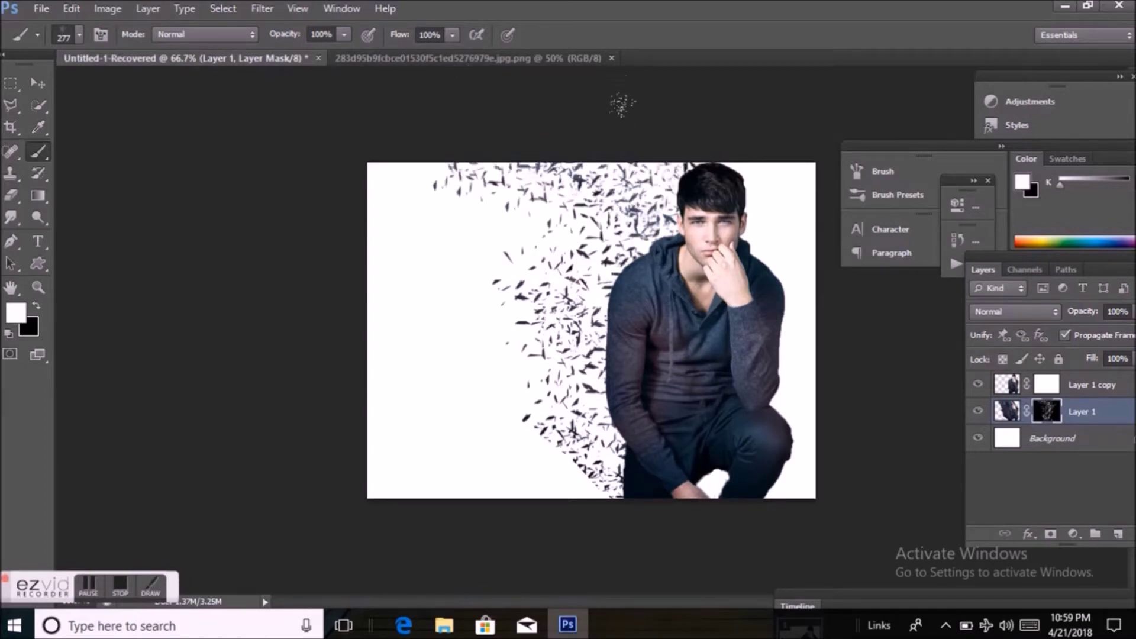
left_click_drag(389, 76, 431, 115)
Switch to the 2942 particle brush at 174 px and add finer fragments beside the man's lower arm and elbow
left_click(81, 33)
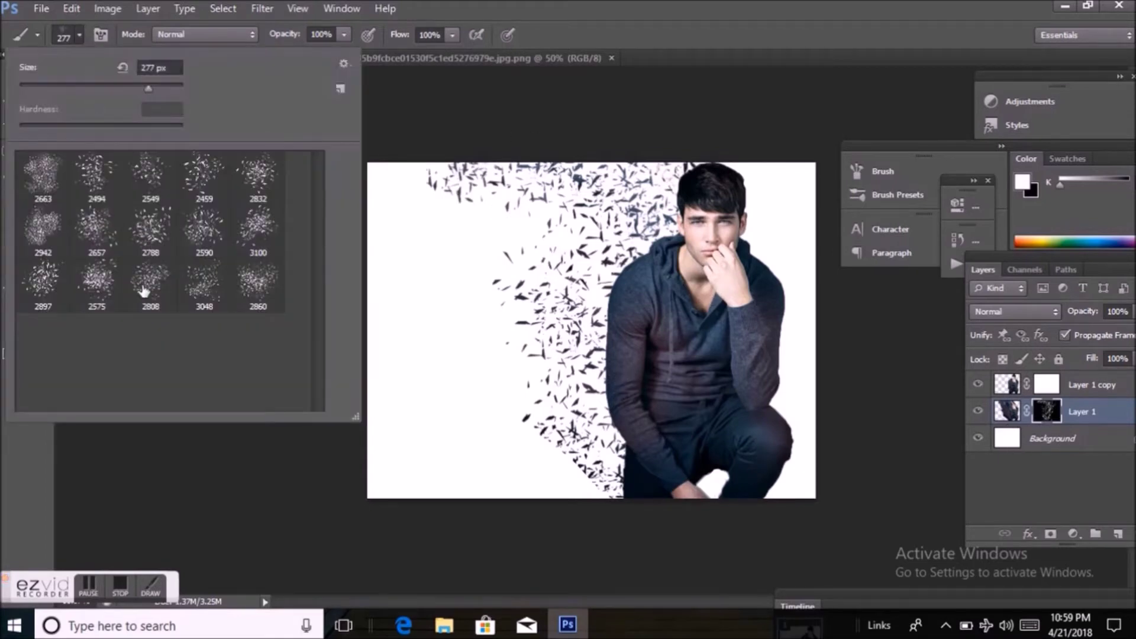
left_click(44, 228)
left_click(132, 87)
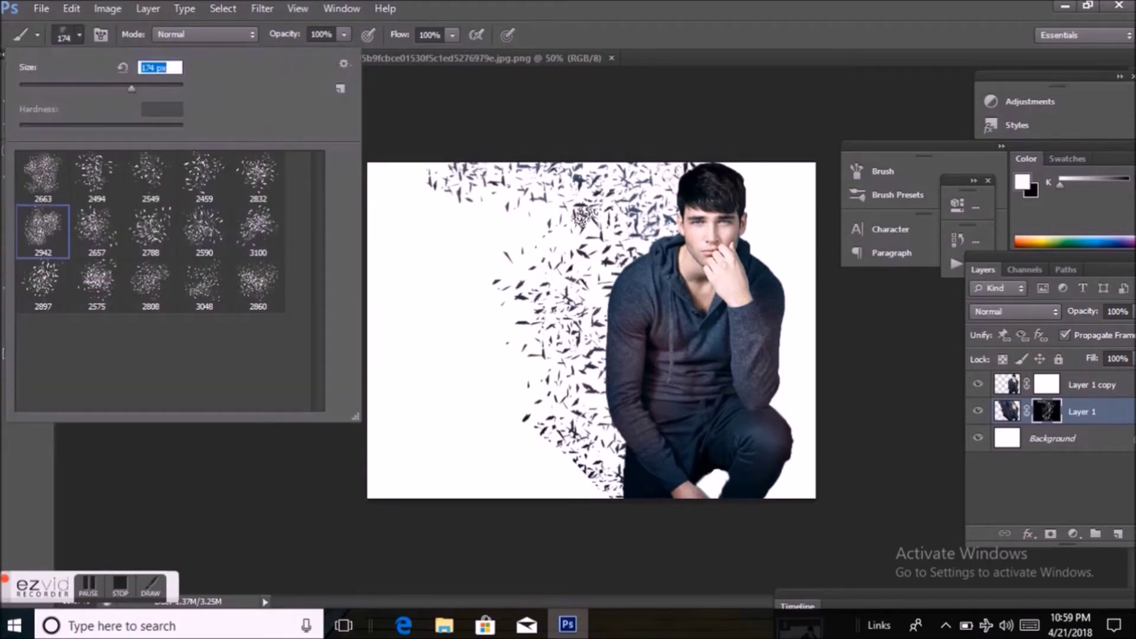
left_click_drag(588, 398, 603, 445)
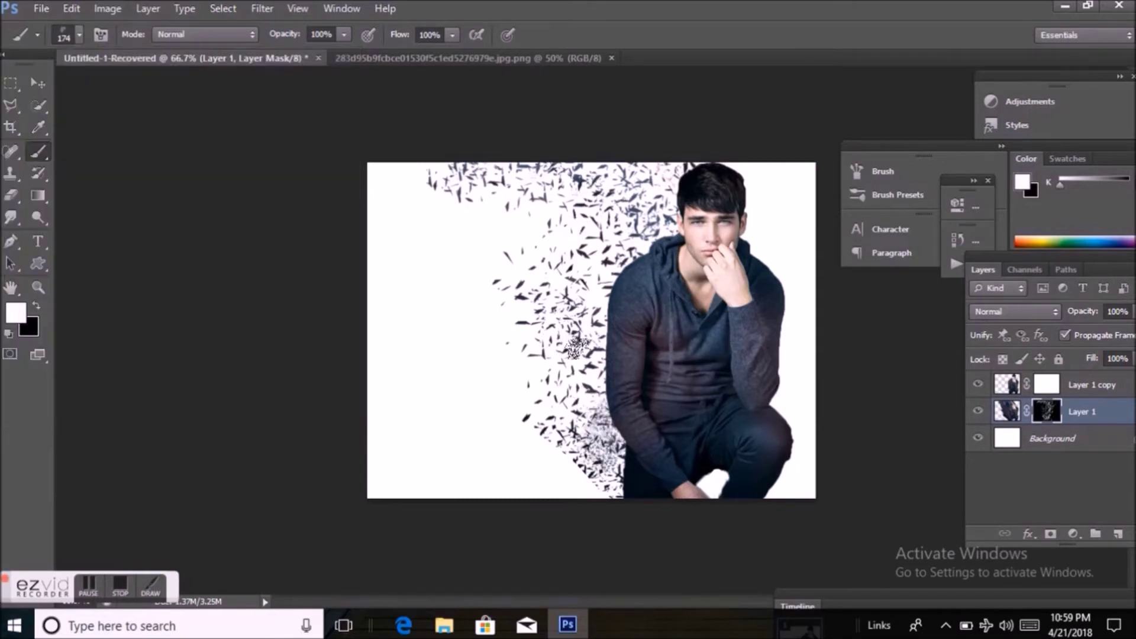
left_click(597, 367)
left_click(564, 279)
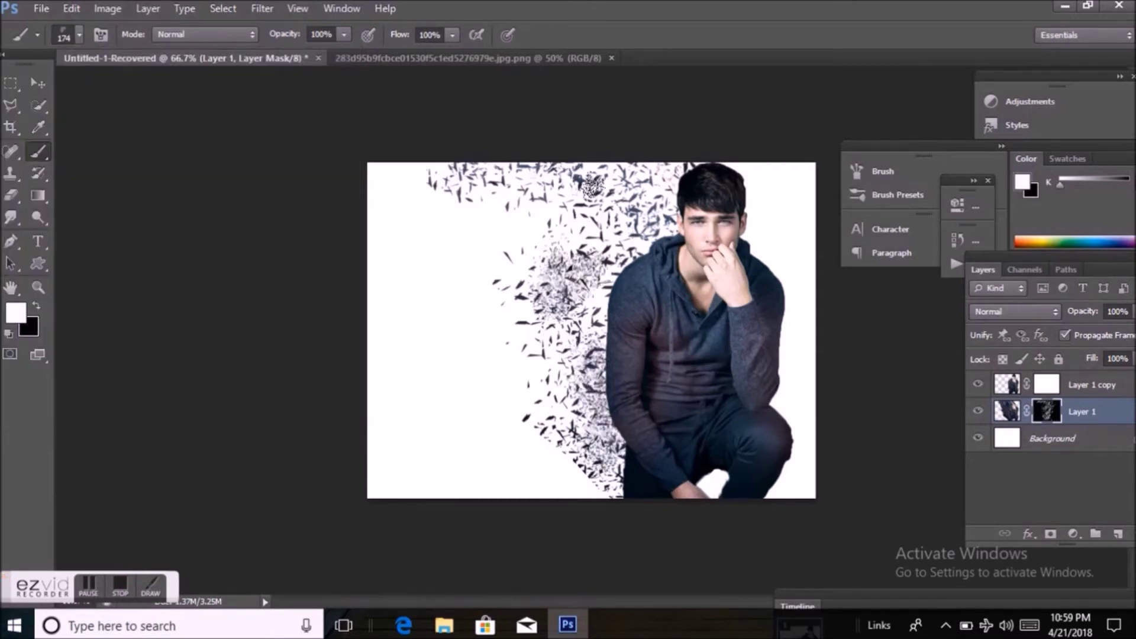
mouse_move(580, 178)
left_mouse_down()
mouse_move(610, 215)
mouse_move(579, 270)
left_mouse_up()
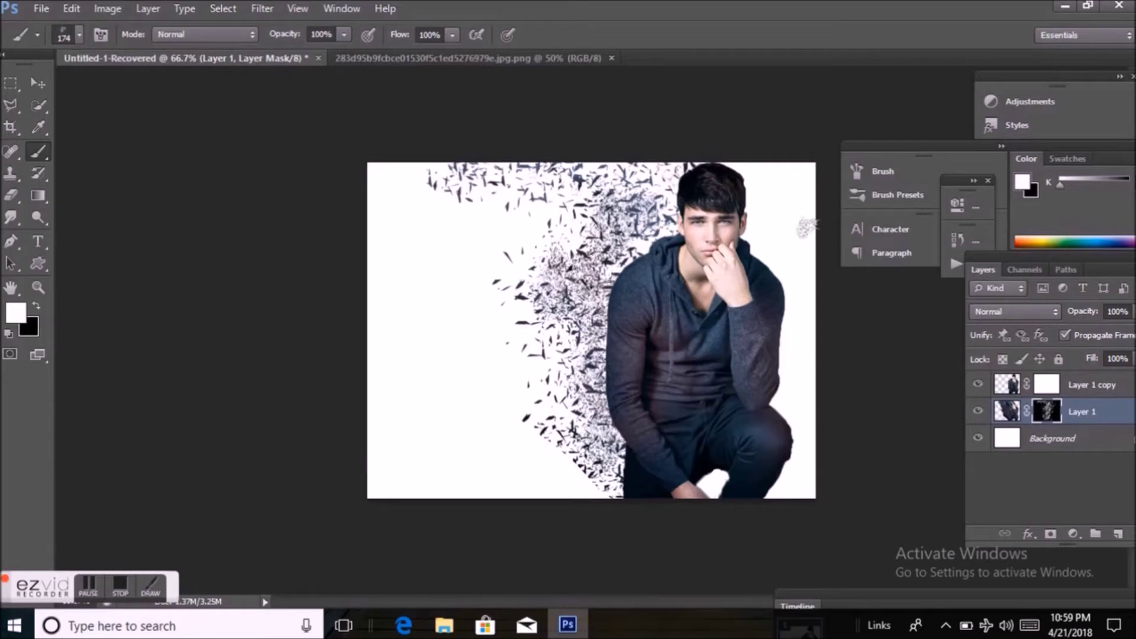
key("ctrl+alt+z")
key("ctrl+alt+z")
key("ctrl+alt+z")
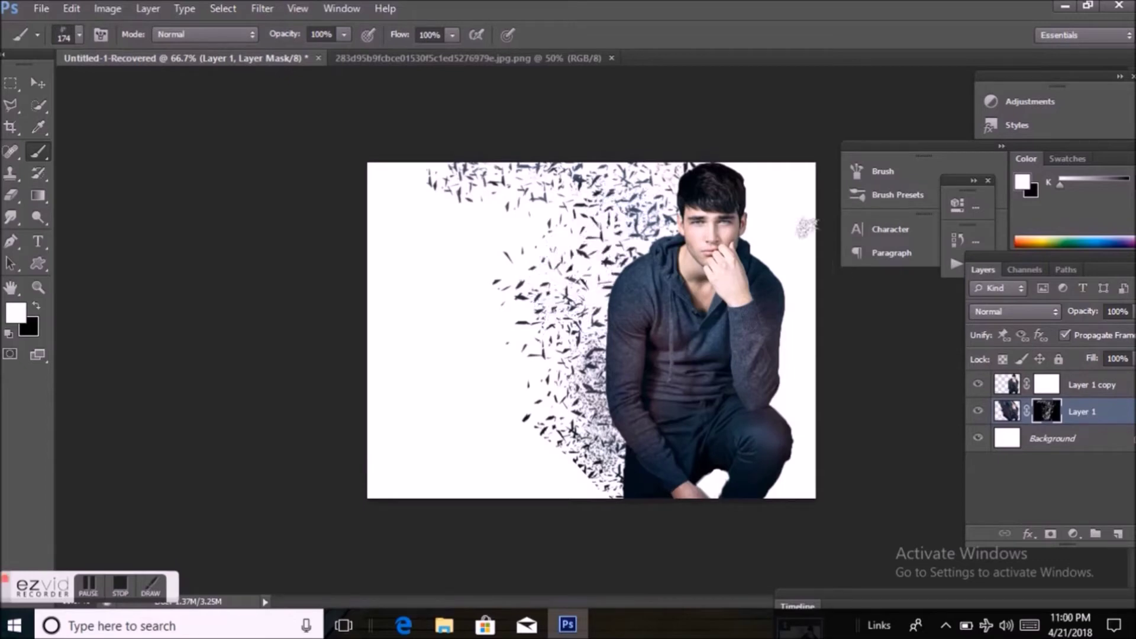
Paint fine fragments on Layer 1's mask along the edge of the upper arm and shoulder and beside the head
left_click_drag(601, 314, 624, 189)
left_click(437, 182)
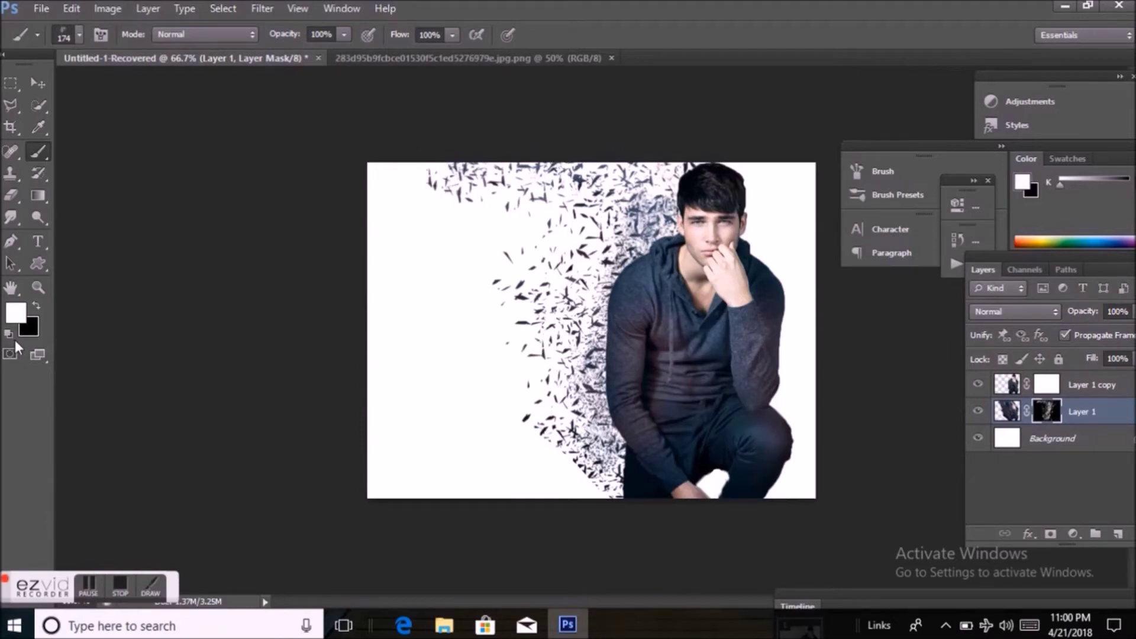
key("alt")
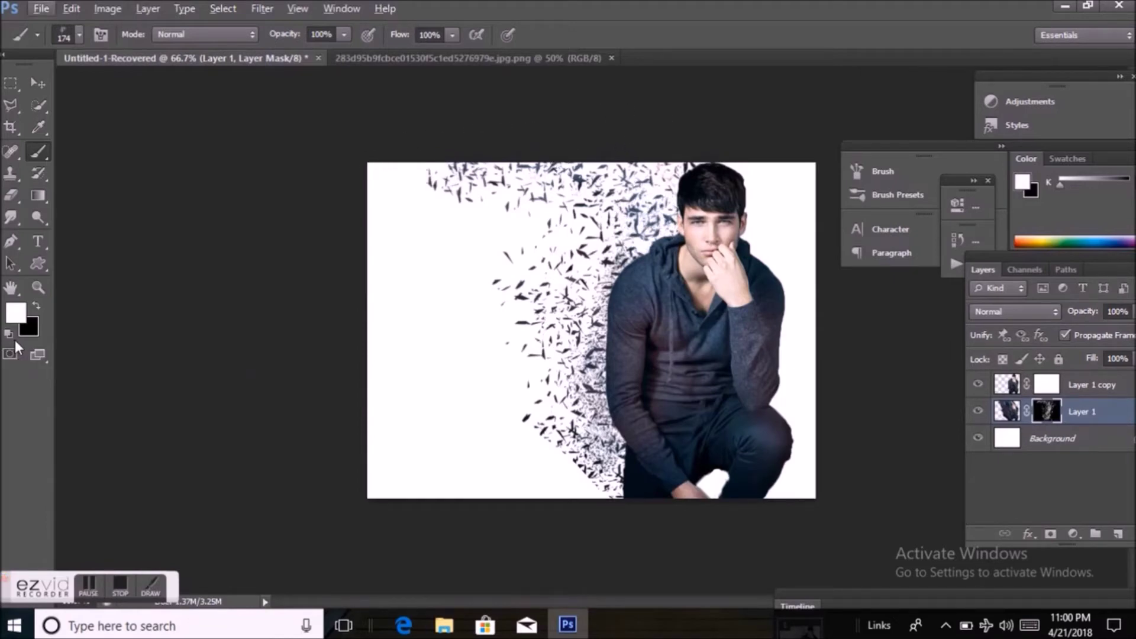
key("alt")
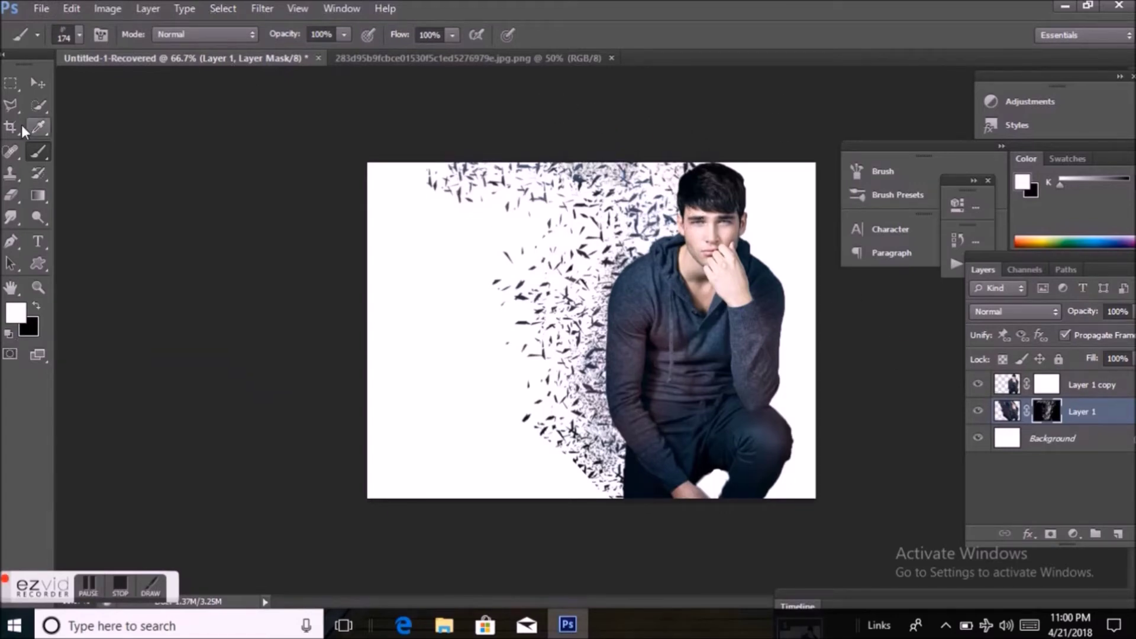
Switch to the 2459 particle brush at 176 px, fill in more fragments beside the man, and undo the last stroke
left_click(79, 38)
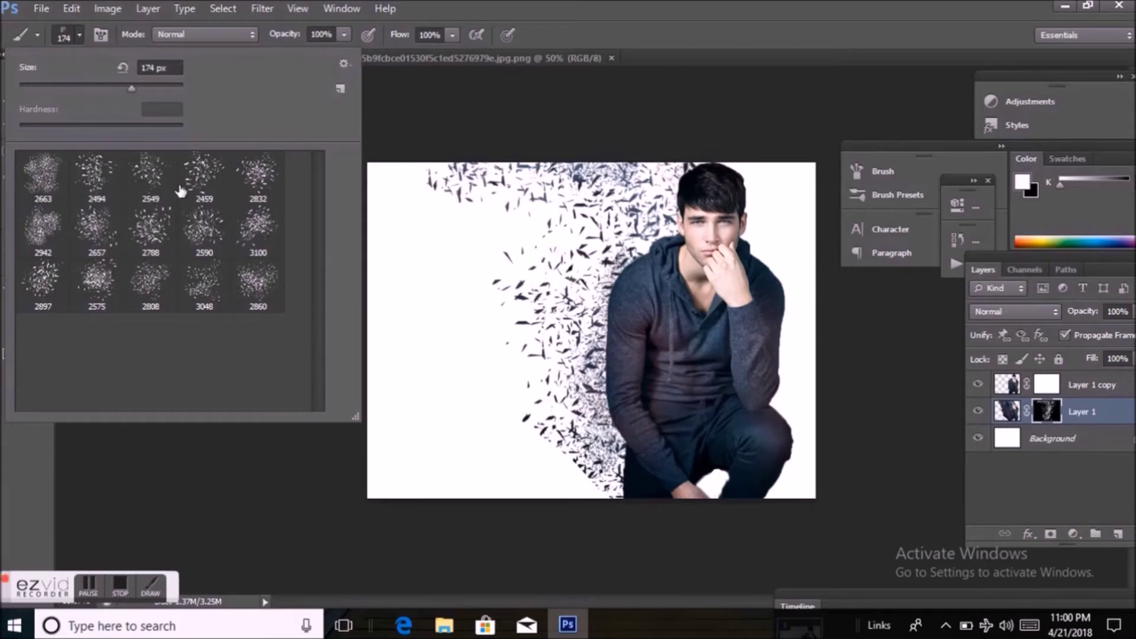
left_click(213, 172)
left_click(694, 396)
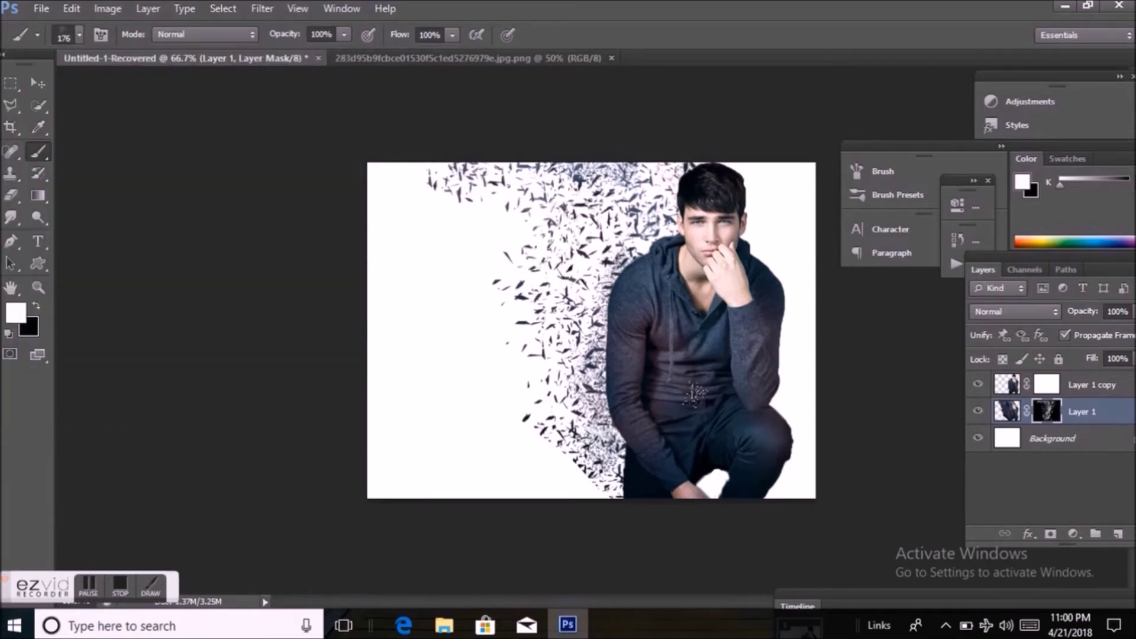
left_click(574, 294)
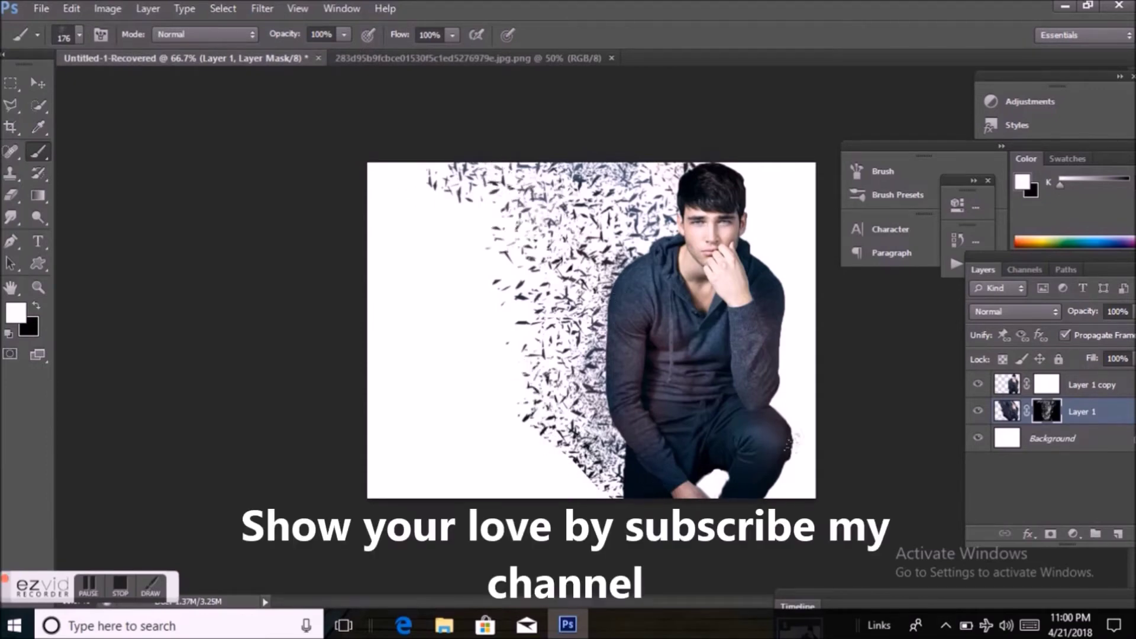
key("ctrl+z")
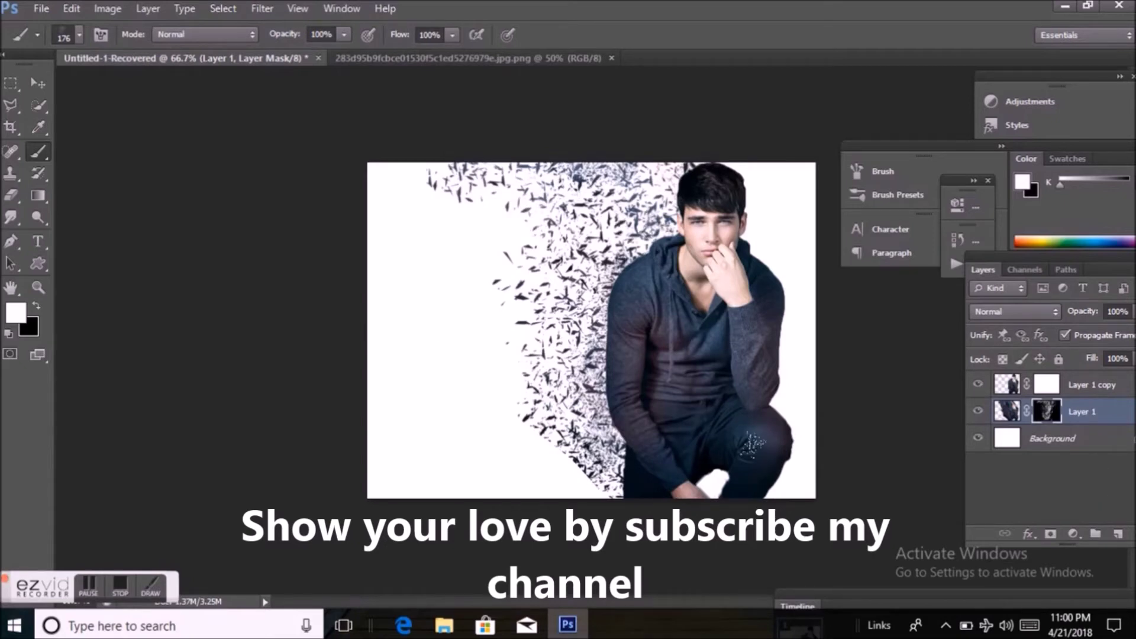
Target Layer 1 copy's mask with a black foreground color, and undo a trial stroke across the hair
left_click(1047, 386)
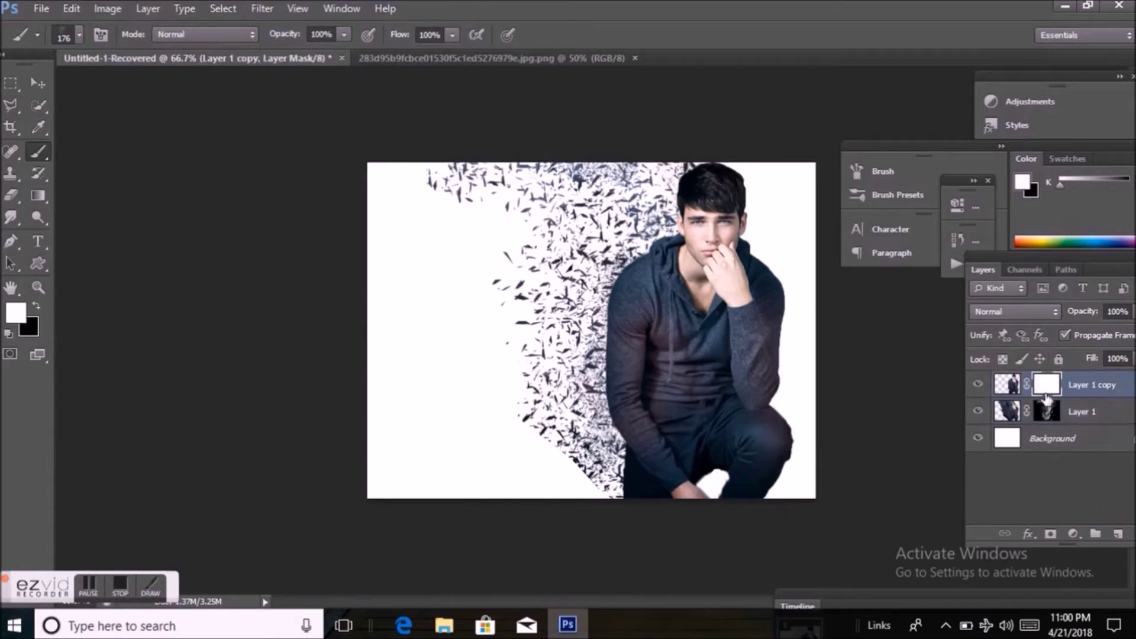
left_click(13, 314)
left_click(156, 505)
left_click(509, 278)
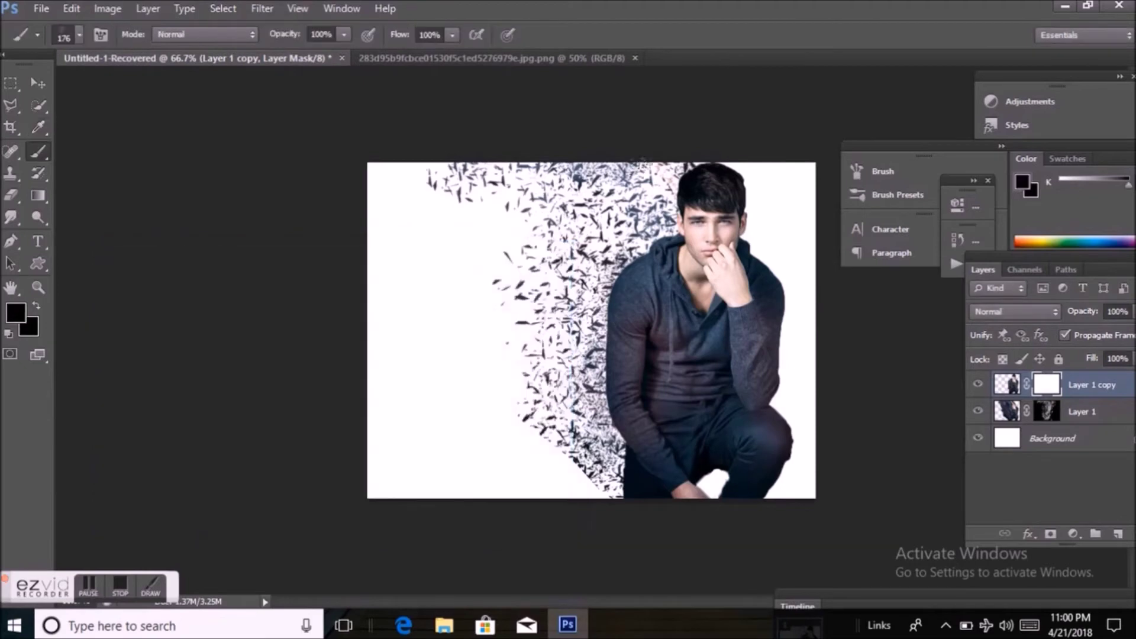
left_click_drag(690, 173, 725, 176)
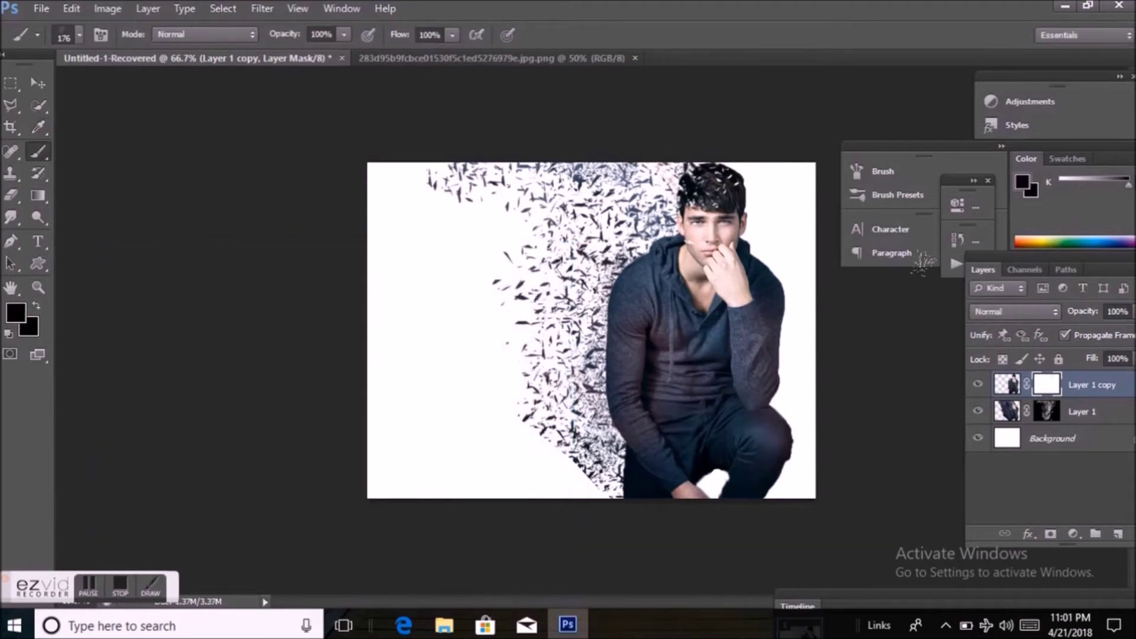
key("ctrl+z")
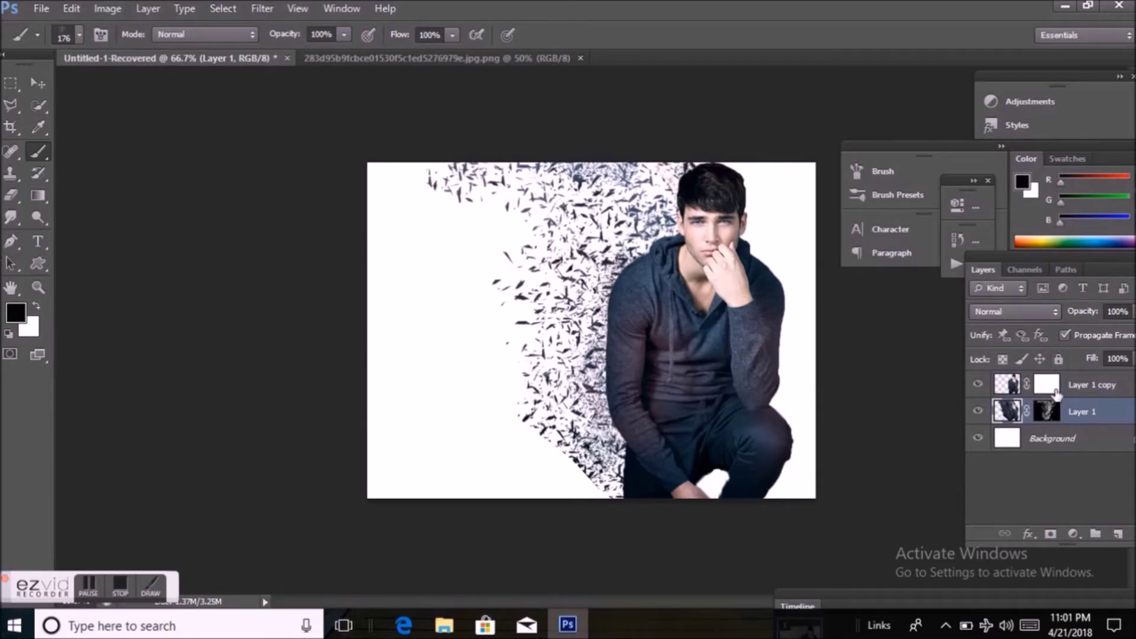
Paint black particles on Layer 1 copy's mask over the sleeve and nearby torso, breaking them into fragments
left_click(1051, 385)
left_click(603, 354)
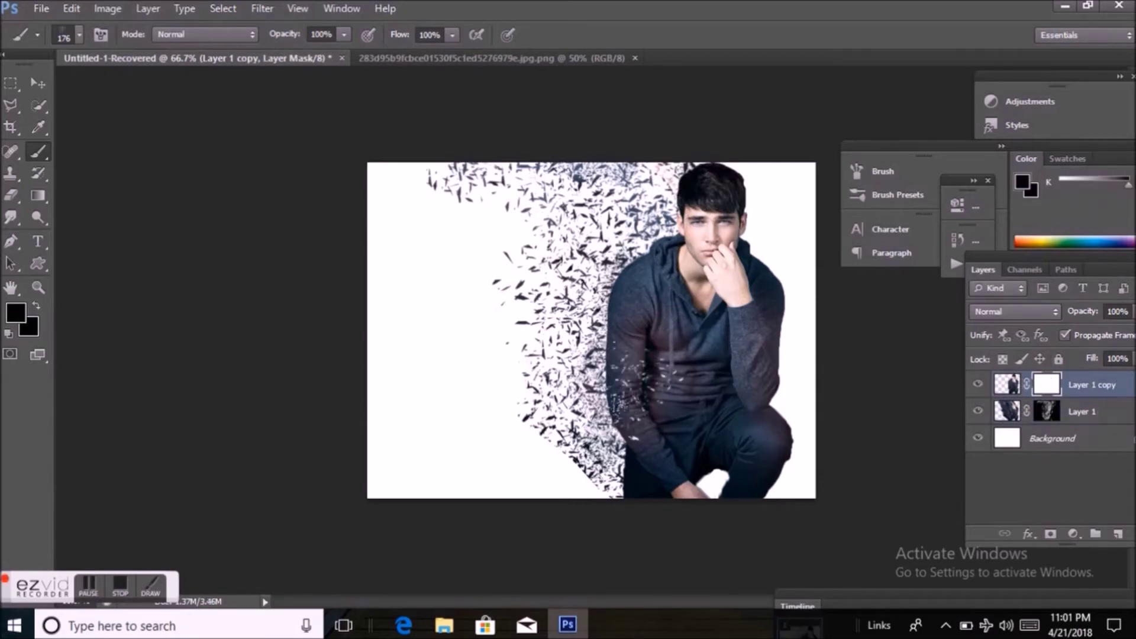
left_click(620, 409)
left_click(634, 445)
left_click(629, 373)
left_click(633, 320)
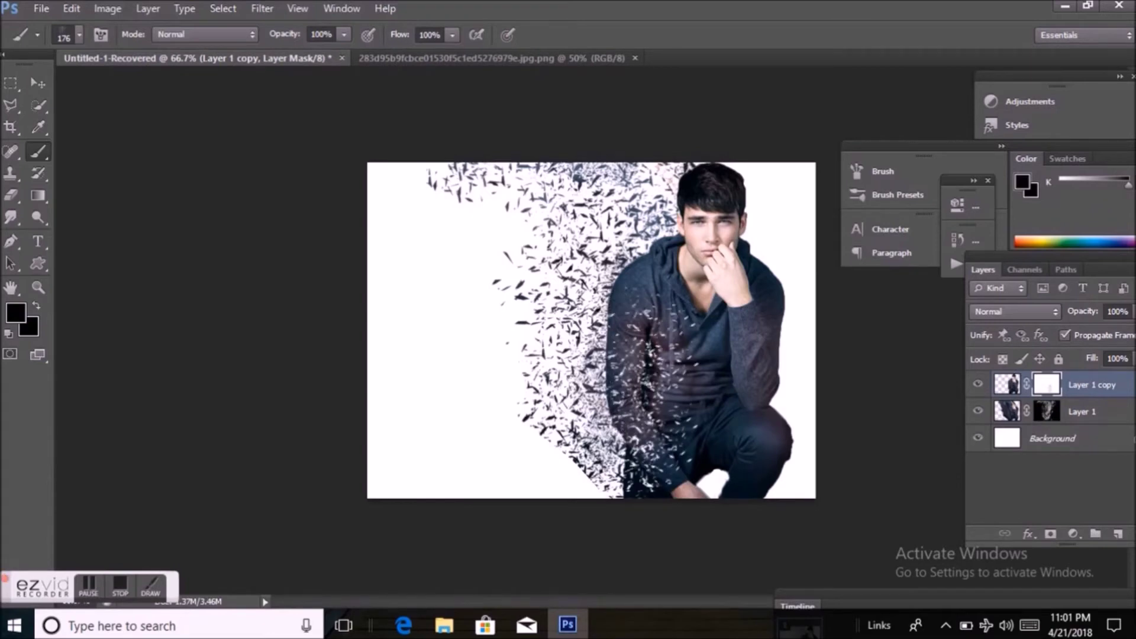
Continue the black particles on Layer 1 copy's mask over the shoulder, the side of the face and the hair
left_click(646, 269)
left_click(637, 192)
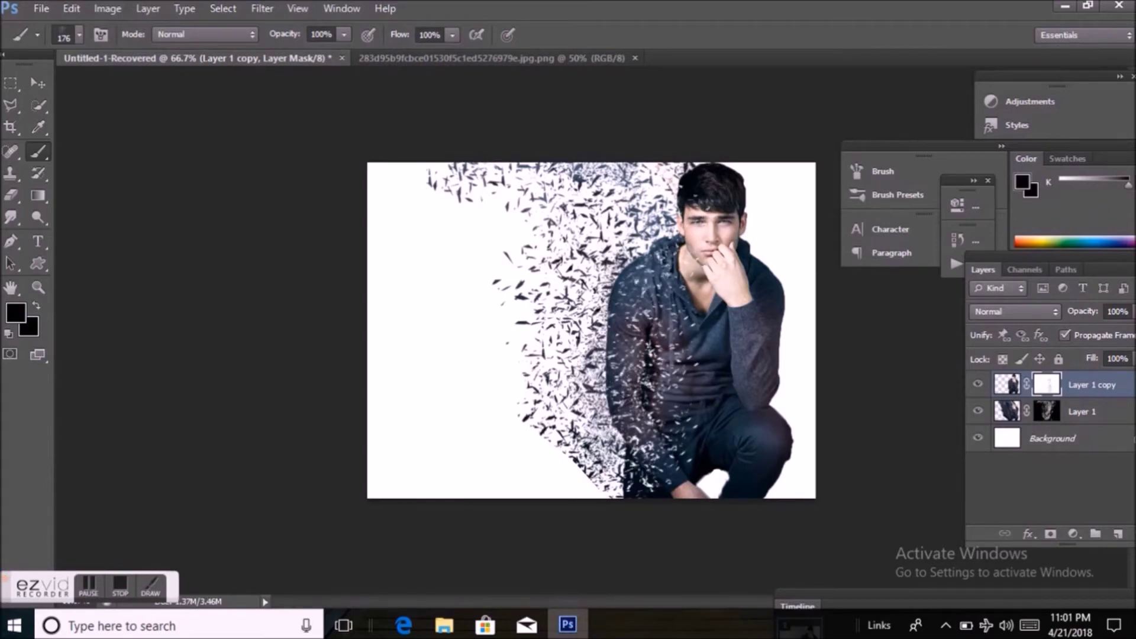
left_click(639, 173)
left_click(640, 163)
left_click(646, 146)
left_click(651, 156)
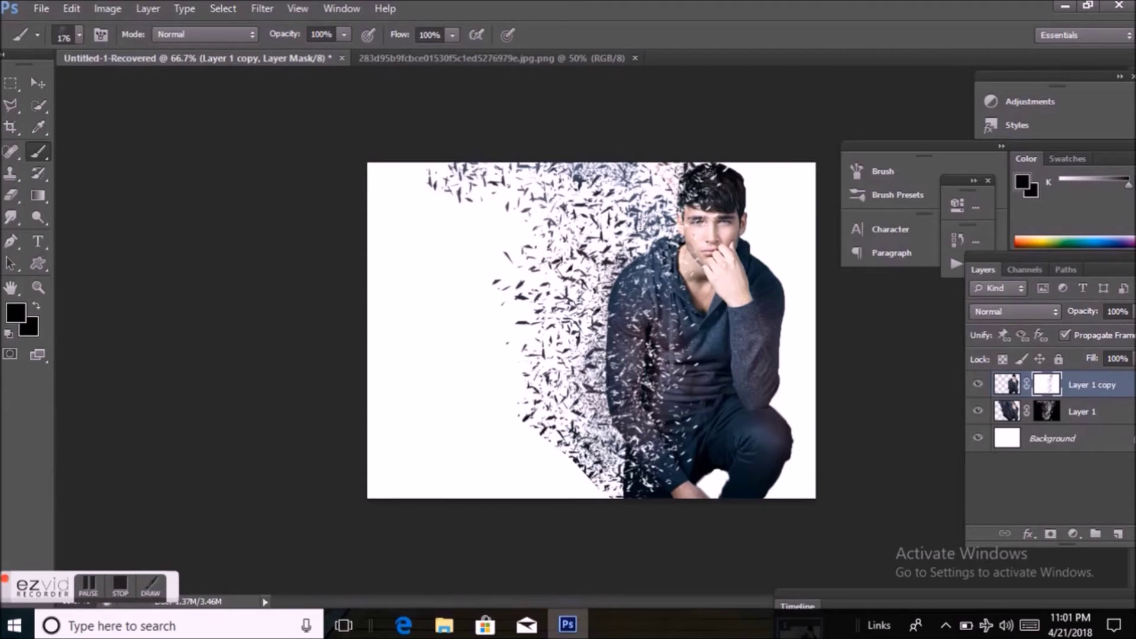
Add more black particles on Layer 1 copy's mask from the shoulder and chest down the sleeve to the thigh
left_click(644, 259)
left_click(636, 280)
left_click(625, 299)
left_click_drag(631, 299, 657, 479)
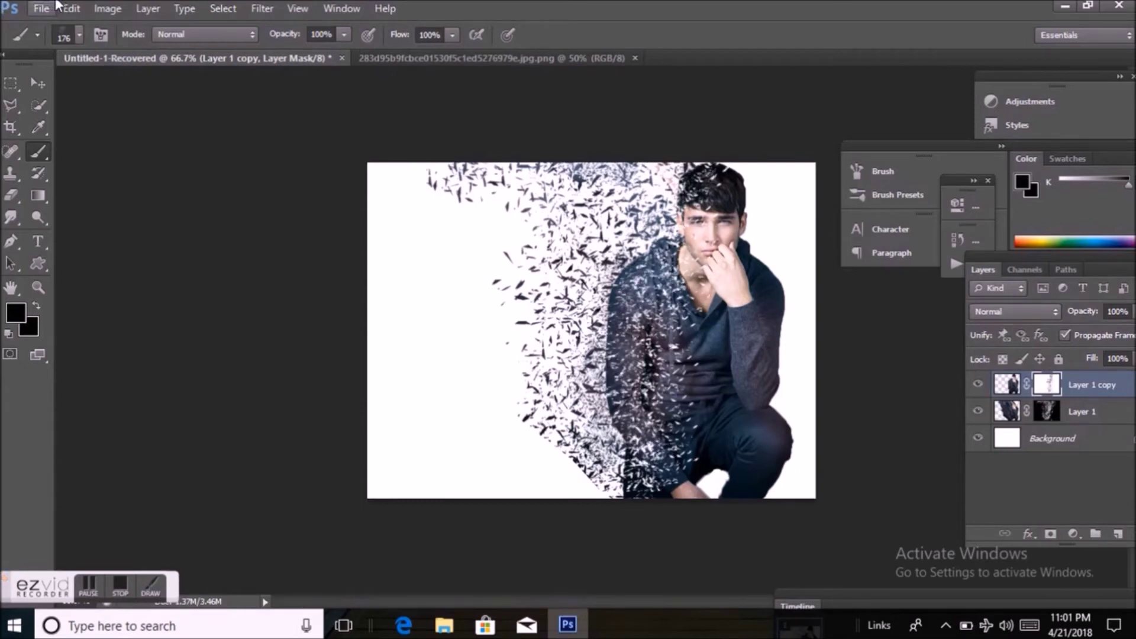
Using particle brush 2942 at 43 px, paint finer black particles on Layer 1 copy's mask along the sleeve, shoulder, face and hair edges
left_click(79, 35)
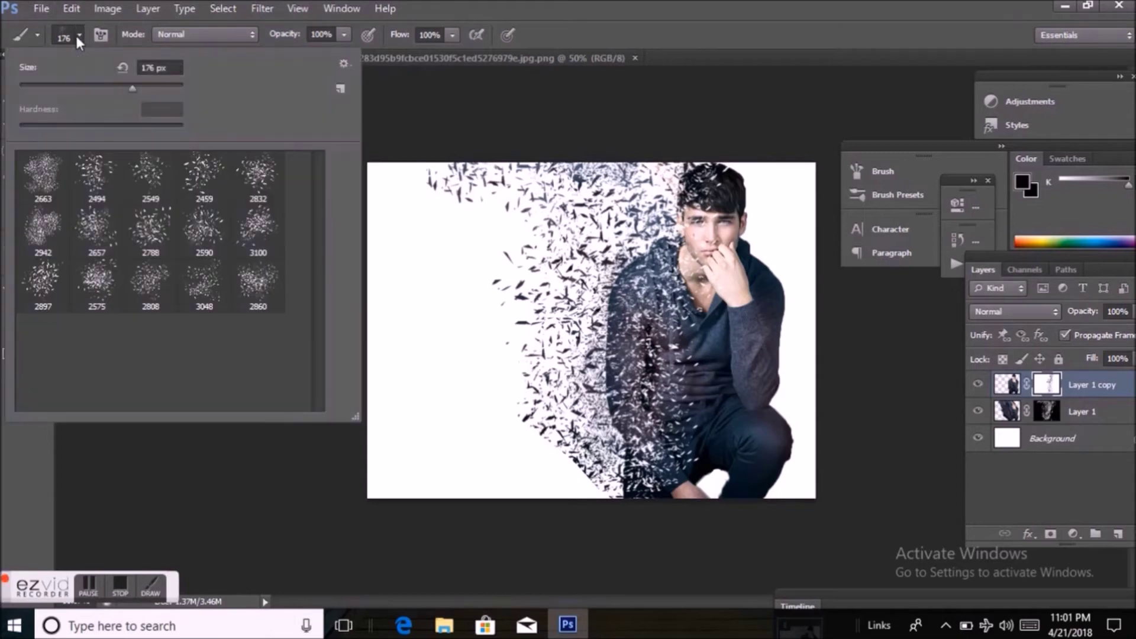
left_click(29, 86)
left_click(615, 310)
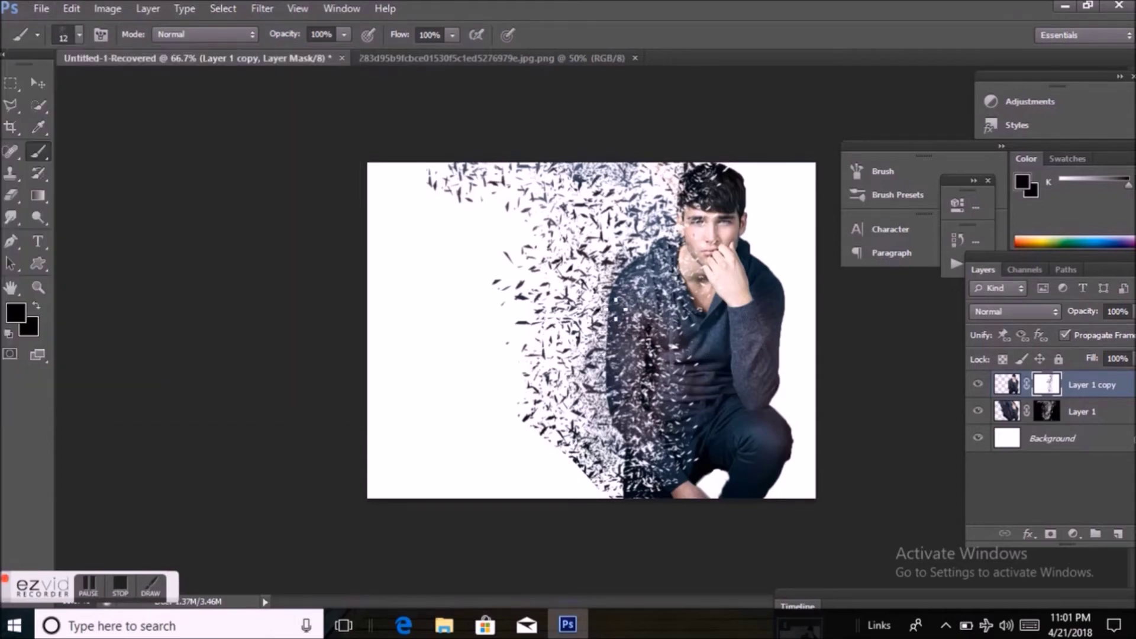
left_click(65, 39)
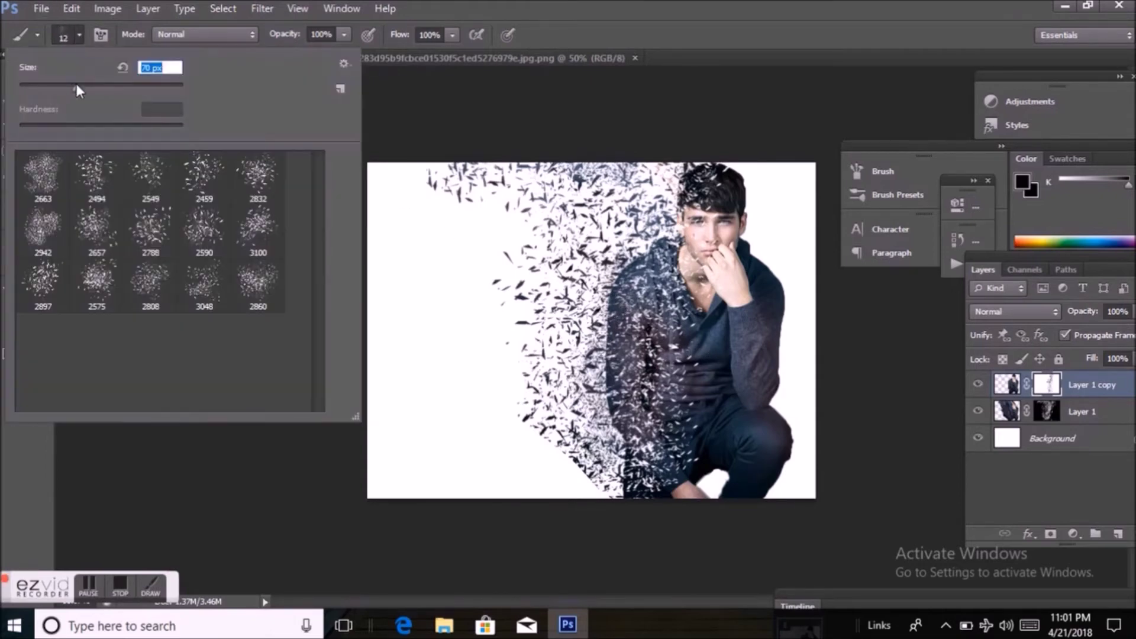
left_click(42, 228)
left_click(55, 84)
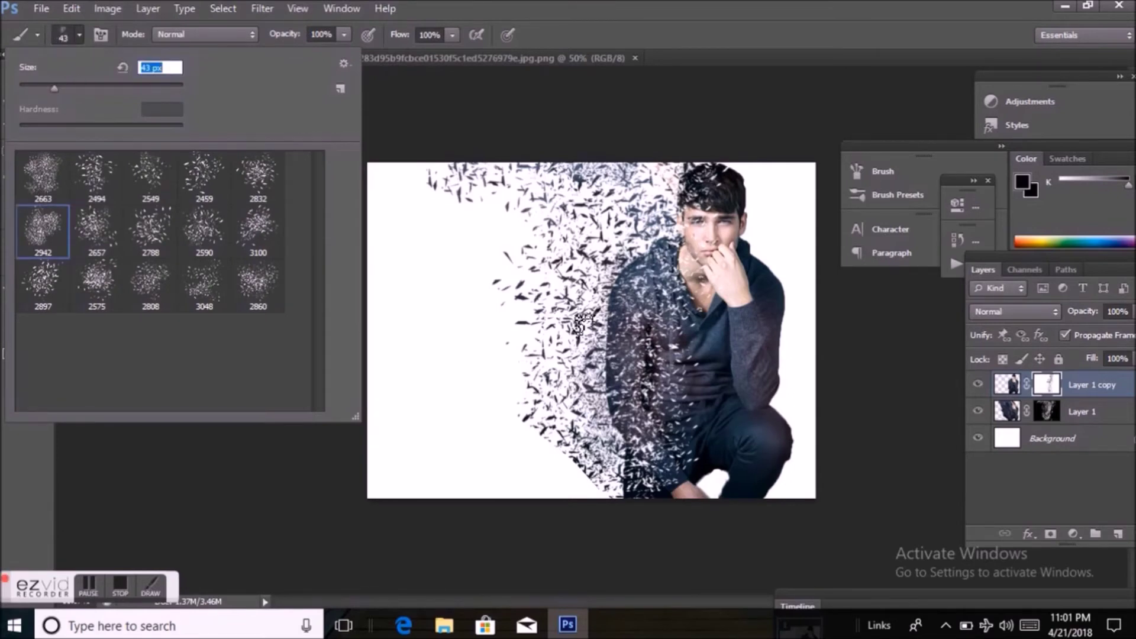
key("Return")
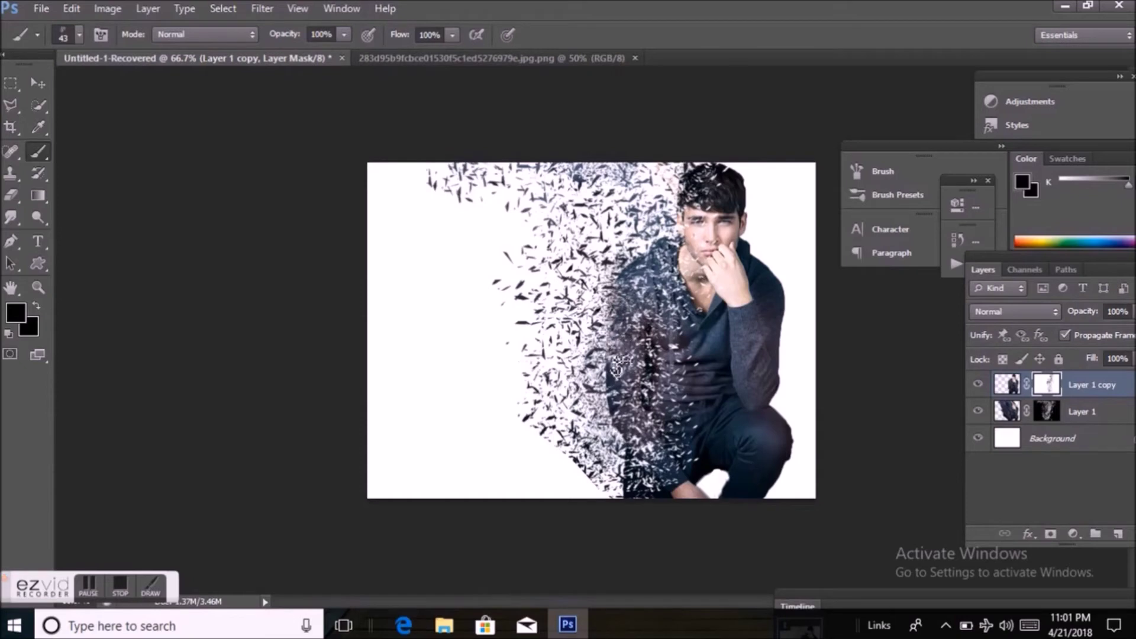
mouse_move(613, 386)
left_mouse_down()
mouse_move(629, 503)
mouse_move(632, 441)
left_mouse_up()
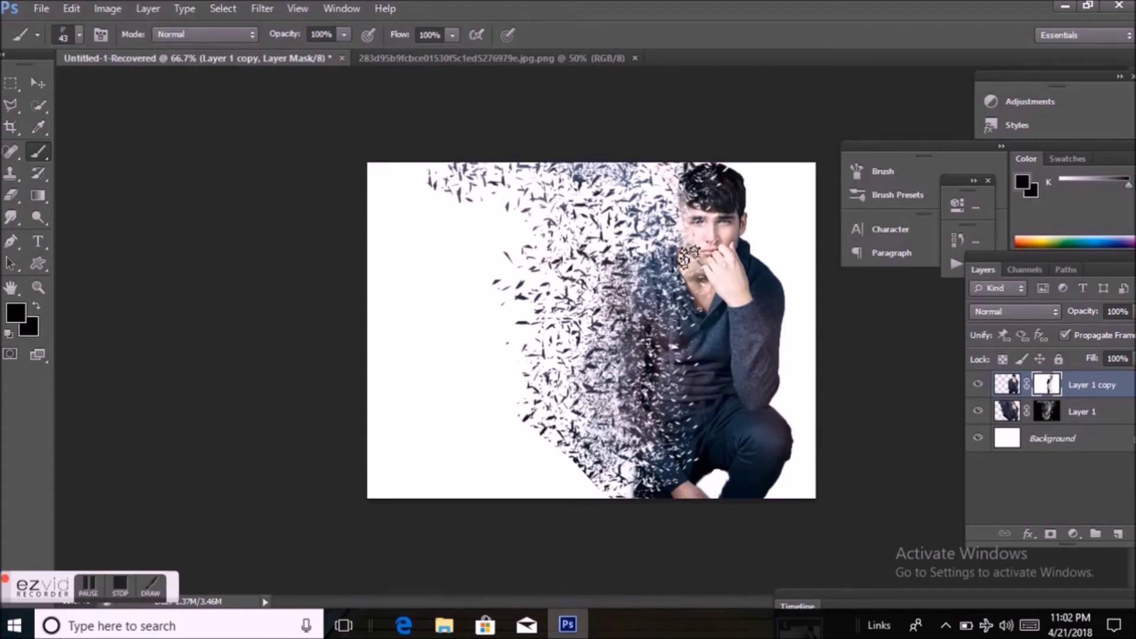
left_click(689, 237)
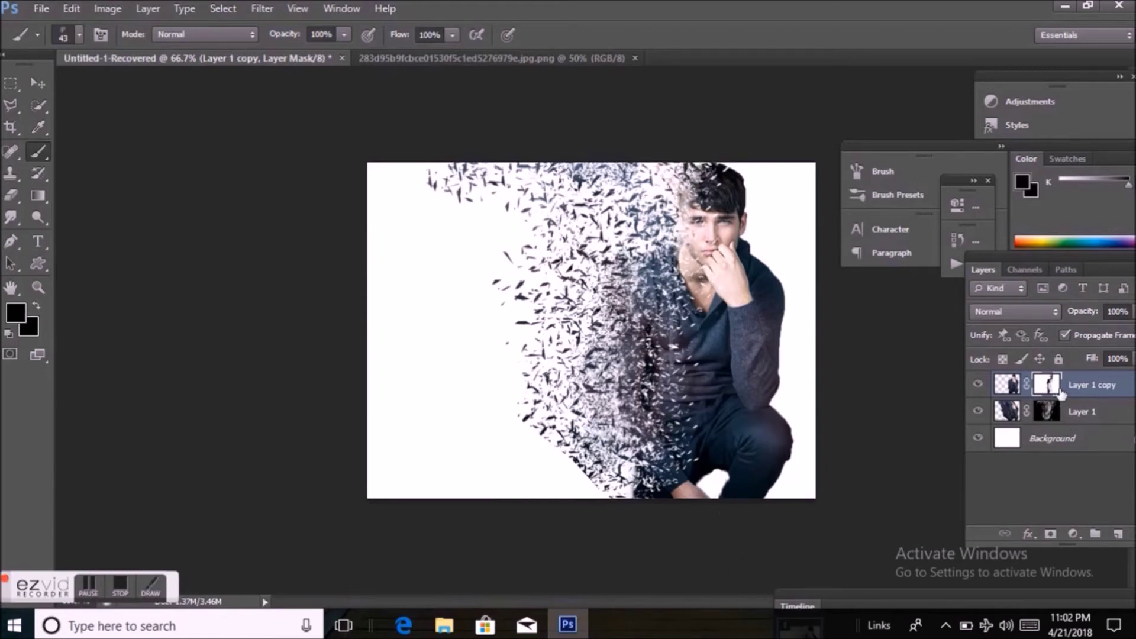
Target Layer 1's mask and set the foreground color to near-white (fdfbfb)
left_click(1047, 411)
left_click(19, 310)
left_click(111, 291)
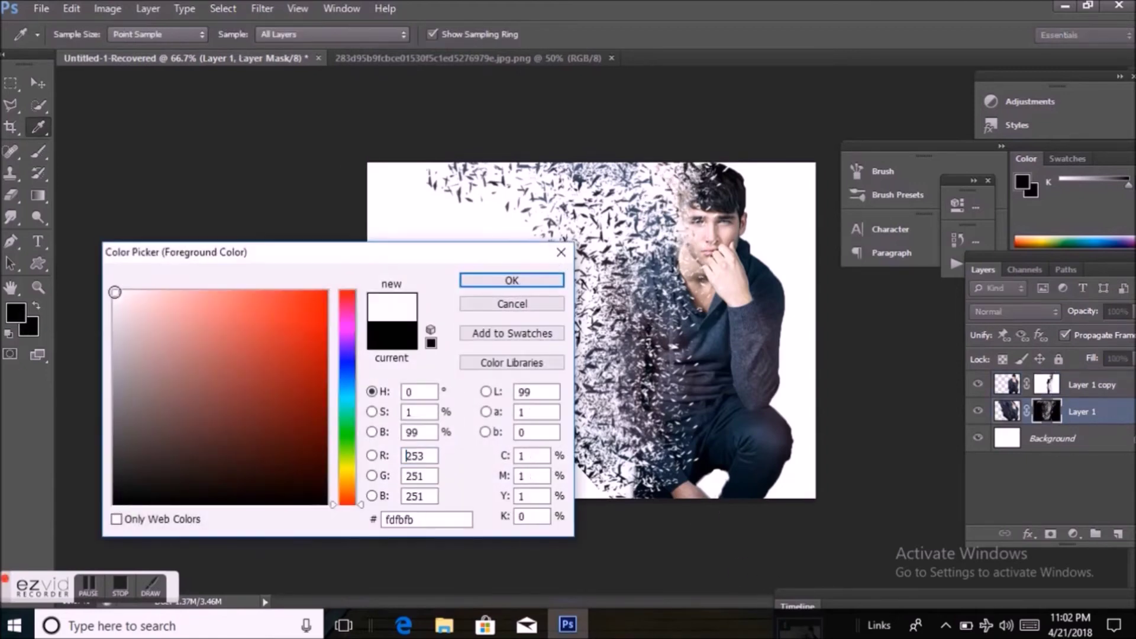
left_click(510, 279)
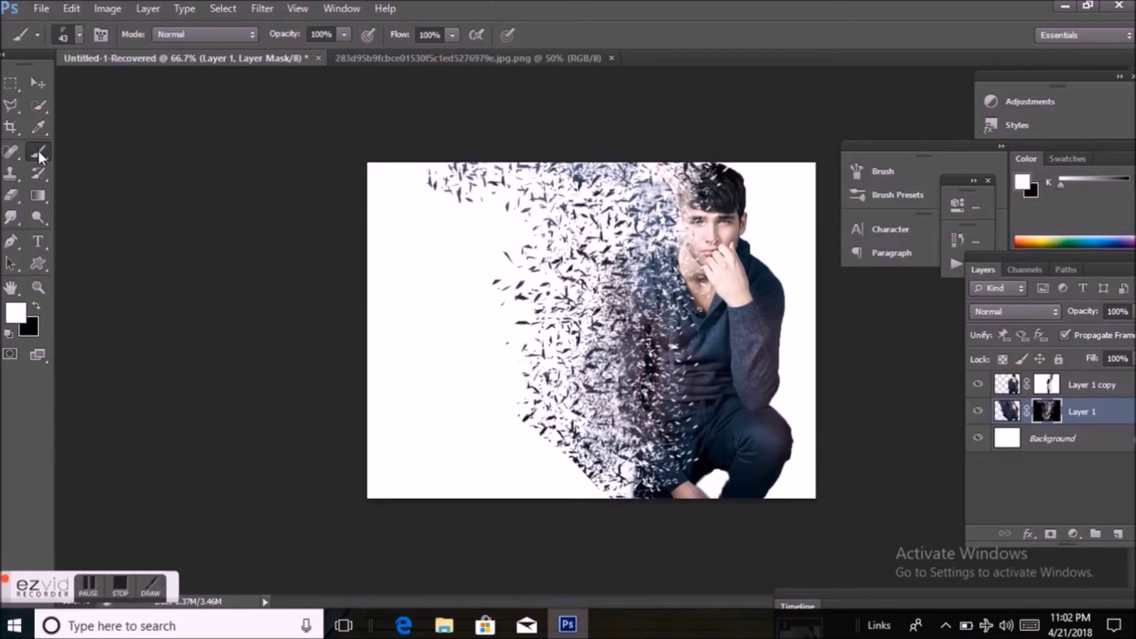
Choose particle brush 2459 and undo a trial stamp at its full 2459 px size on Layer 1's mask
left_click(80, 35)
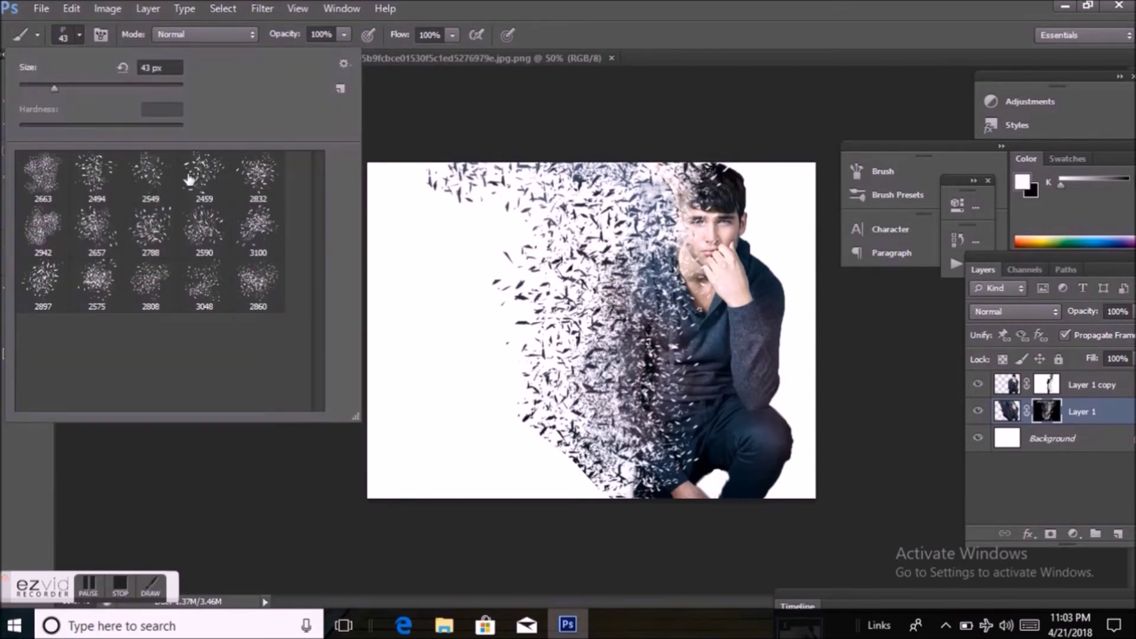
left_click(152, 173)
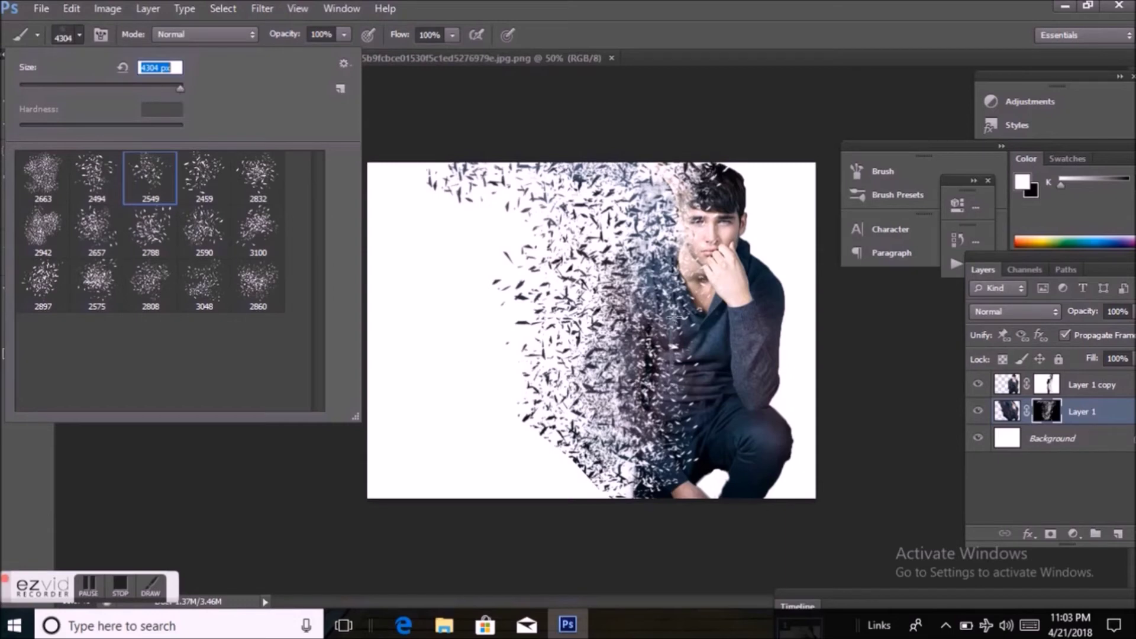
left_click(203, 173)
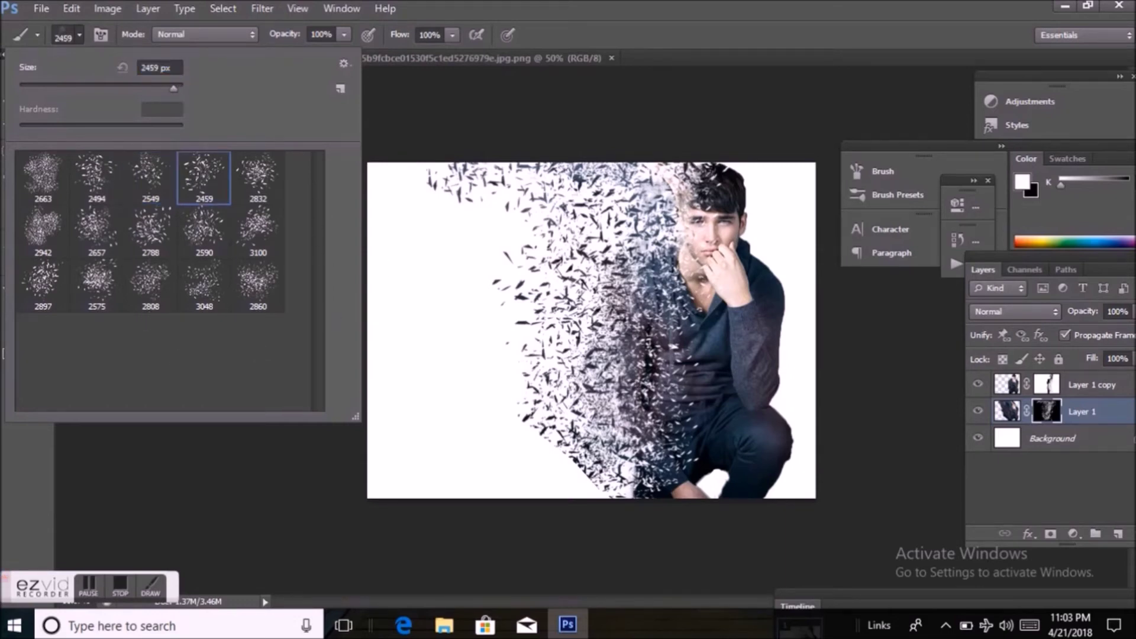
left_click(466, 219)
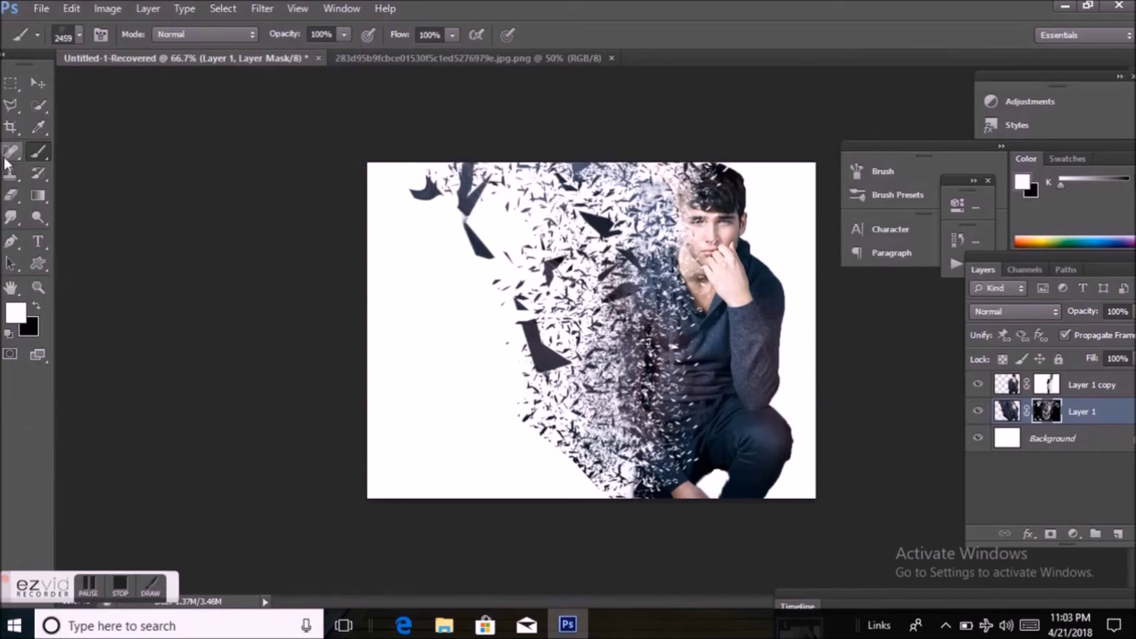
key("ctrl+z")
Set the particle brush size to 370 px and paint larger white particles on Layer 1's mask around the outer dispersion
left_click(80, 34)
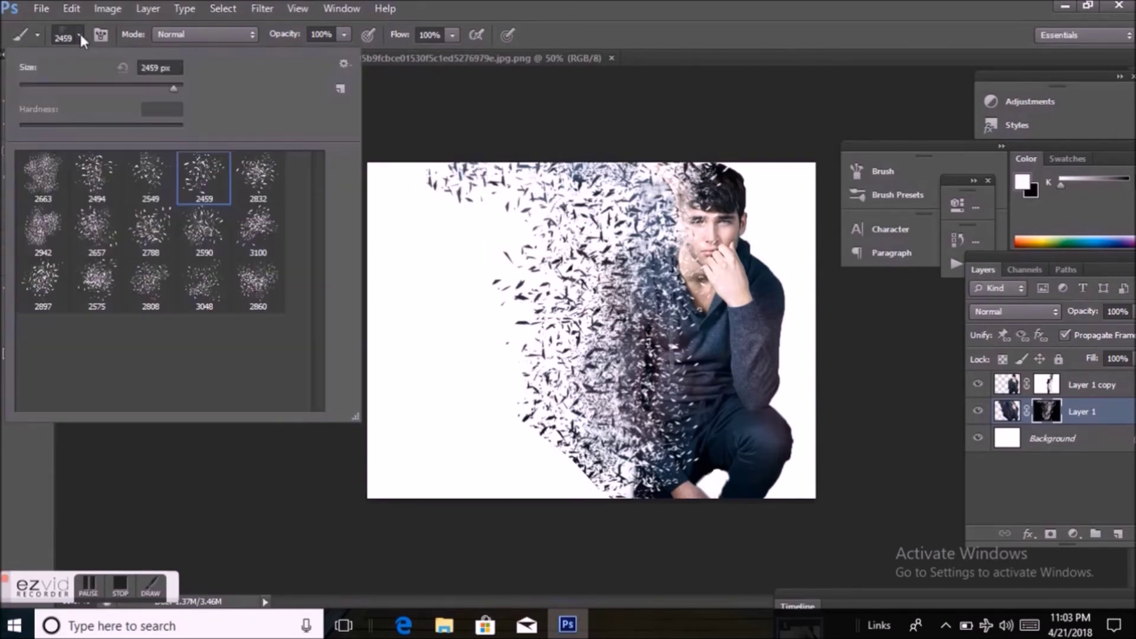
left_click(149, 89)
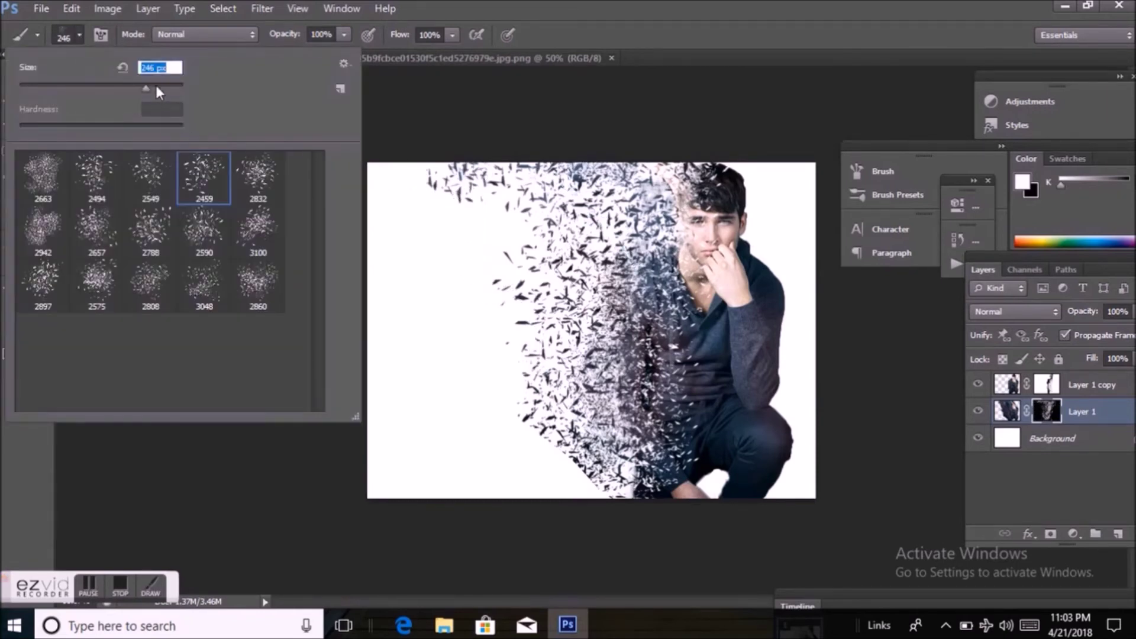
type("370")
key("Return")
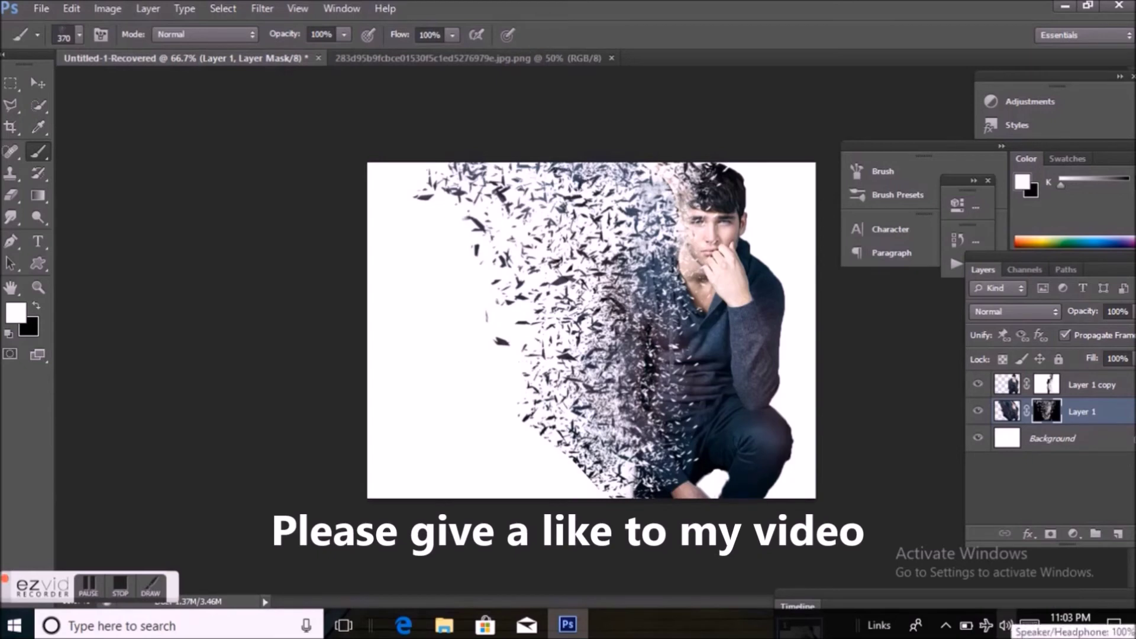
Add a linear Gradient Fill layer above Layer 1 copy using the Black, White preset, with the color midpoint shifted toward black
left_click(1047, 385)
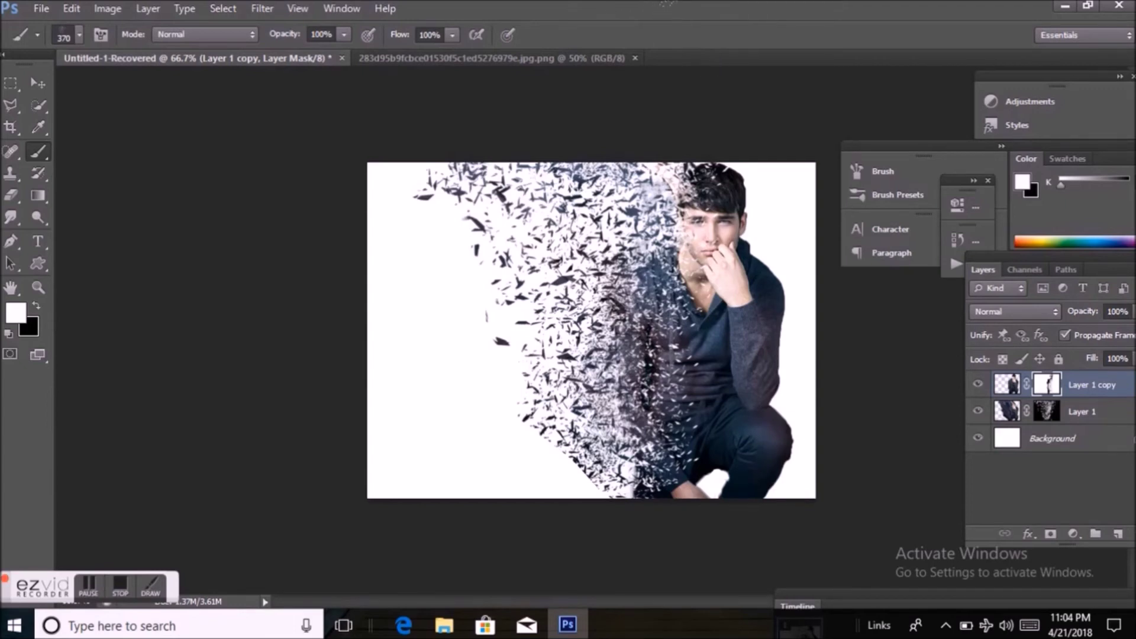
left_click(39, 83)
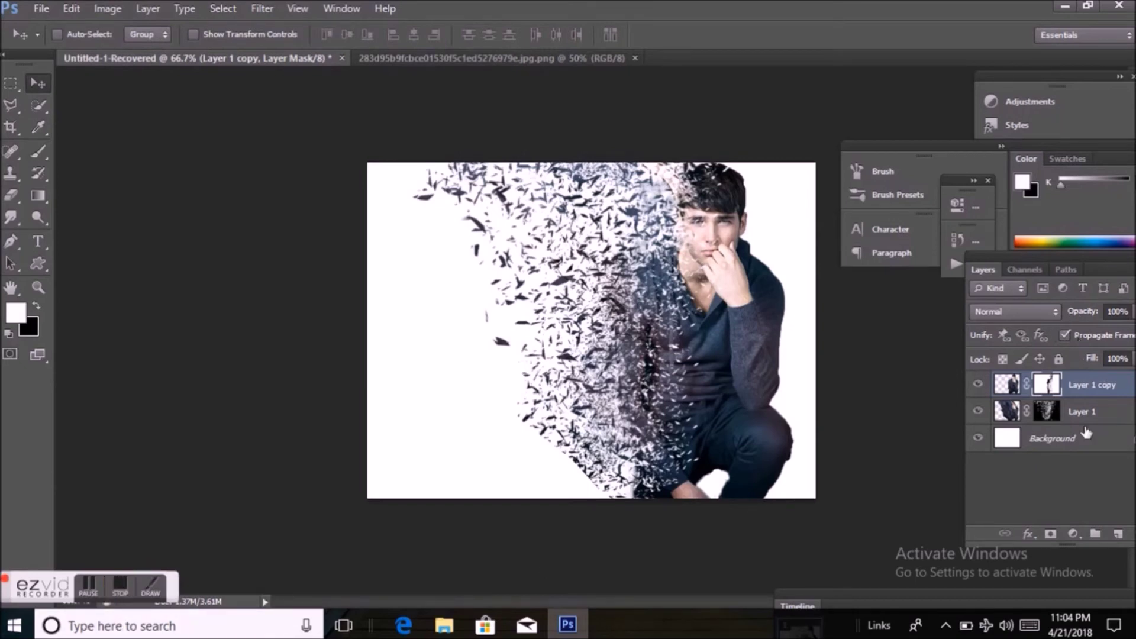
left_click(1074, 534)
left_click(1016, 185)
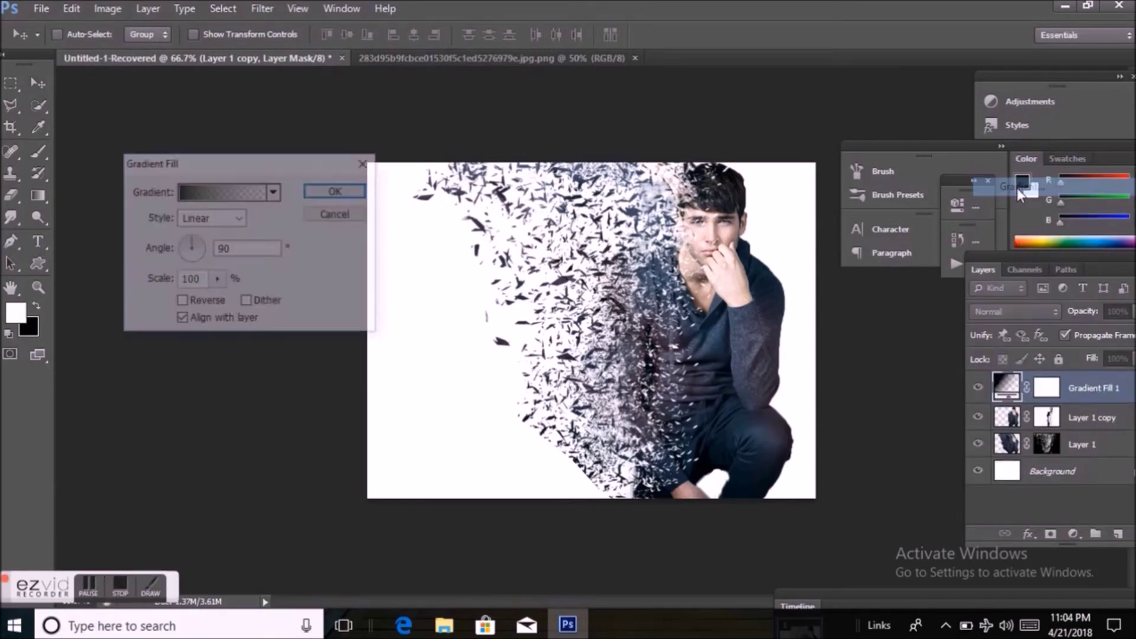
left_click(261, 192)
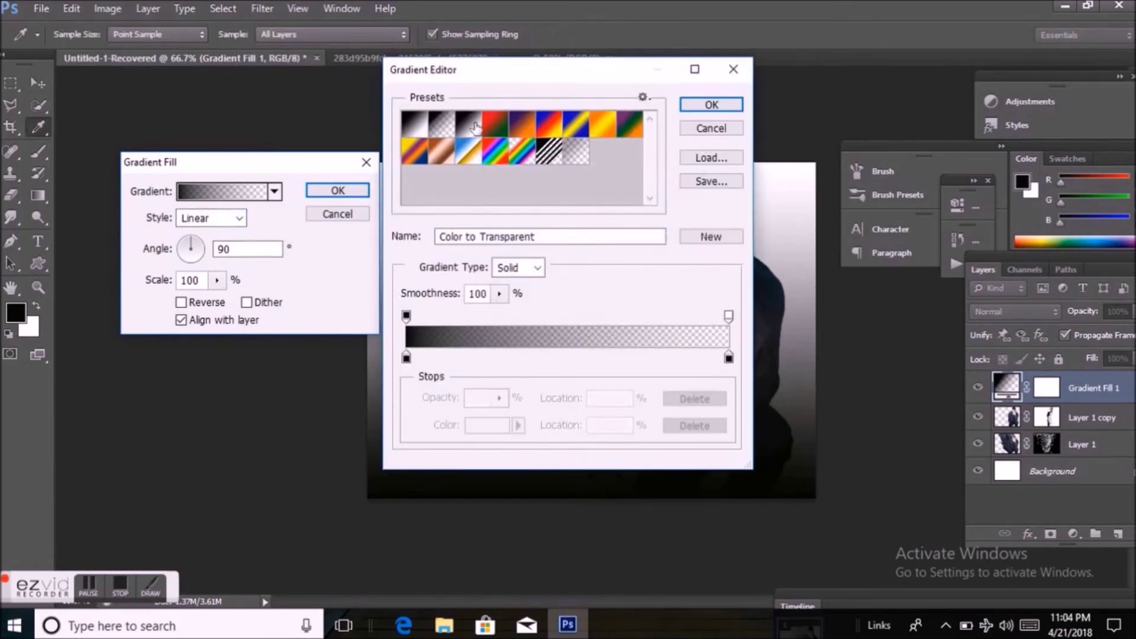
left_click(469, 124)
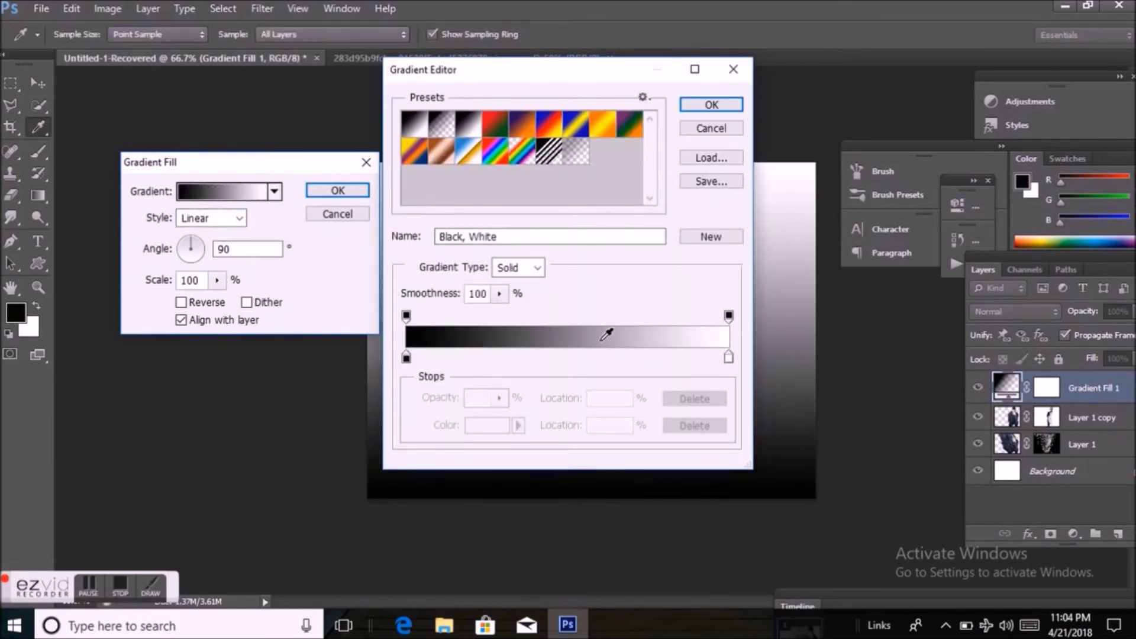
left_click(728, 357)
left_click_drag(569, 358, 512, 356)
left_click(712, 105)
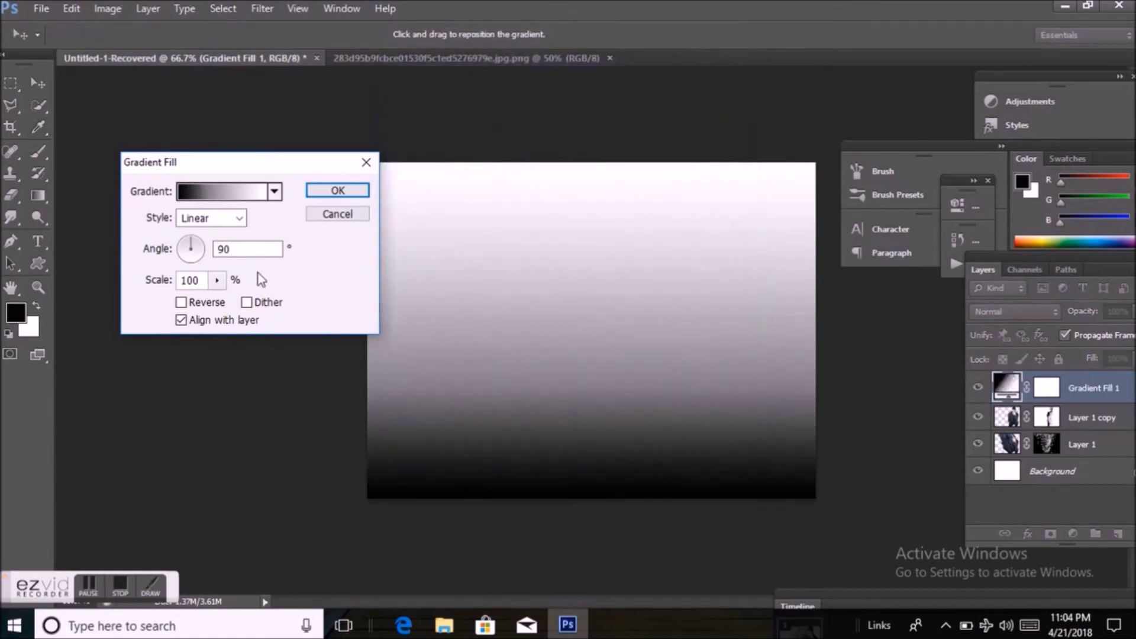
left_click(337, 192)
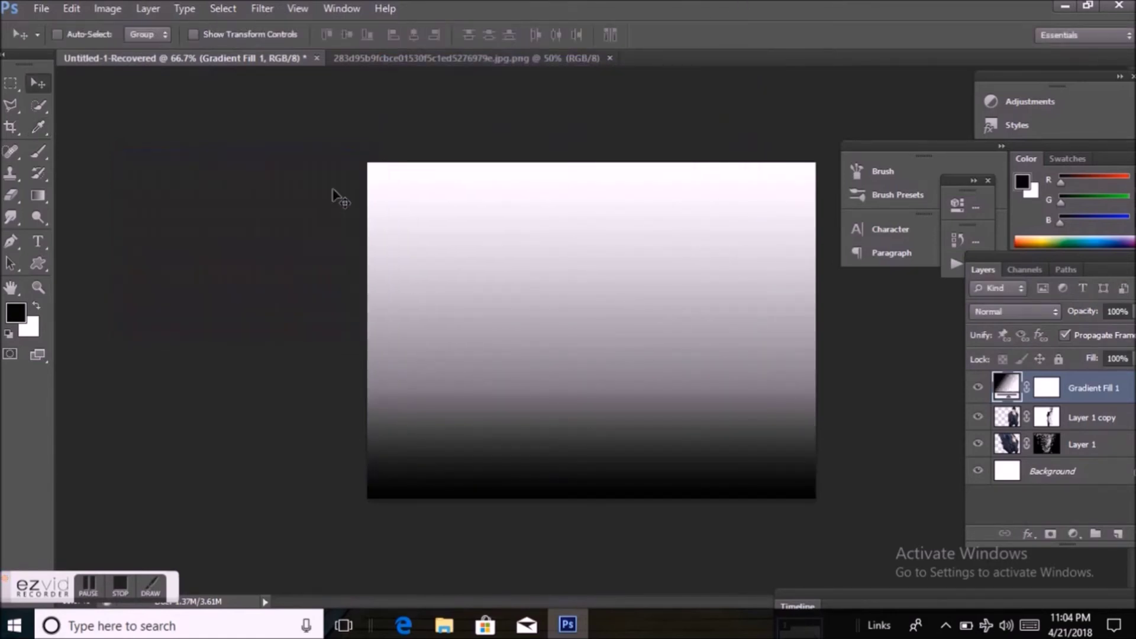
Move the gradient fill layer below Layer 1 and increase its gradient scale to slightly above 100%
left_click_drag(1011, 388, 1016, 411)
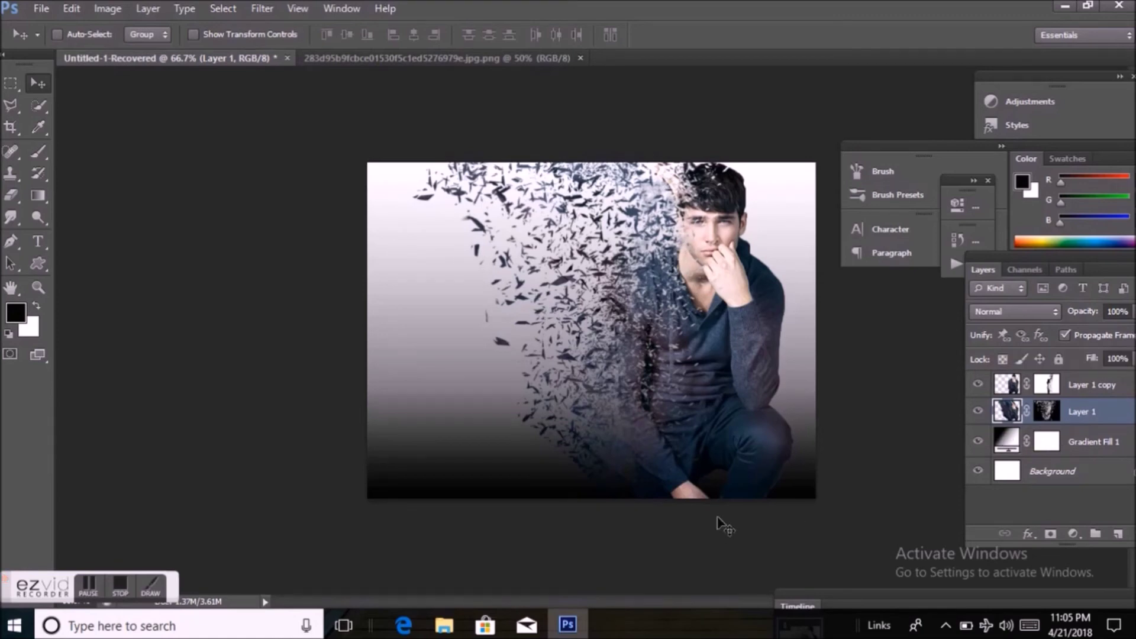
left_click(1008, 441)
double_click(1008, 441)
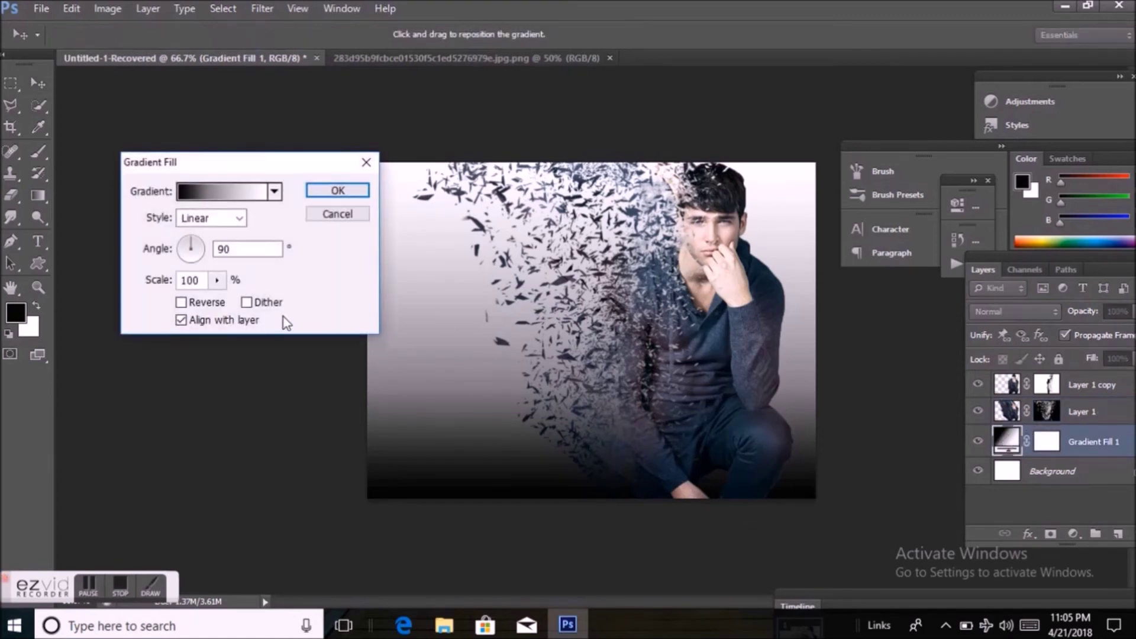
mouse_move(190, 237)
left_mouse_down()
mouse_move(206, 251)
mouse_move(193, 237)
mouse_move(181, 257)
mouse_move(184, 240)
mouse_move(191, 248)
left_mouse_up()
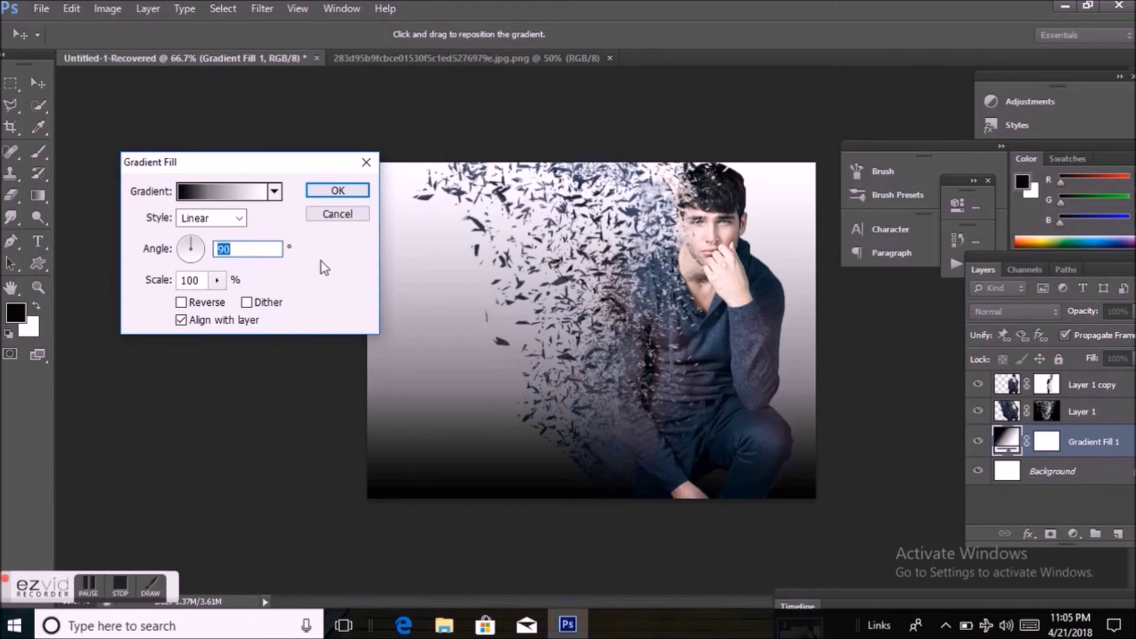
left_click(217, 281)
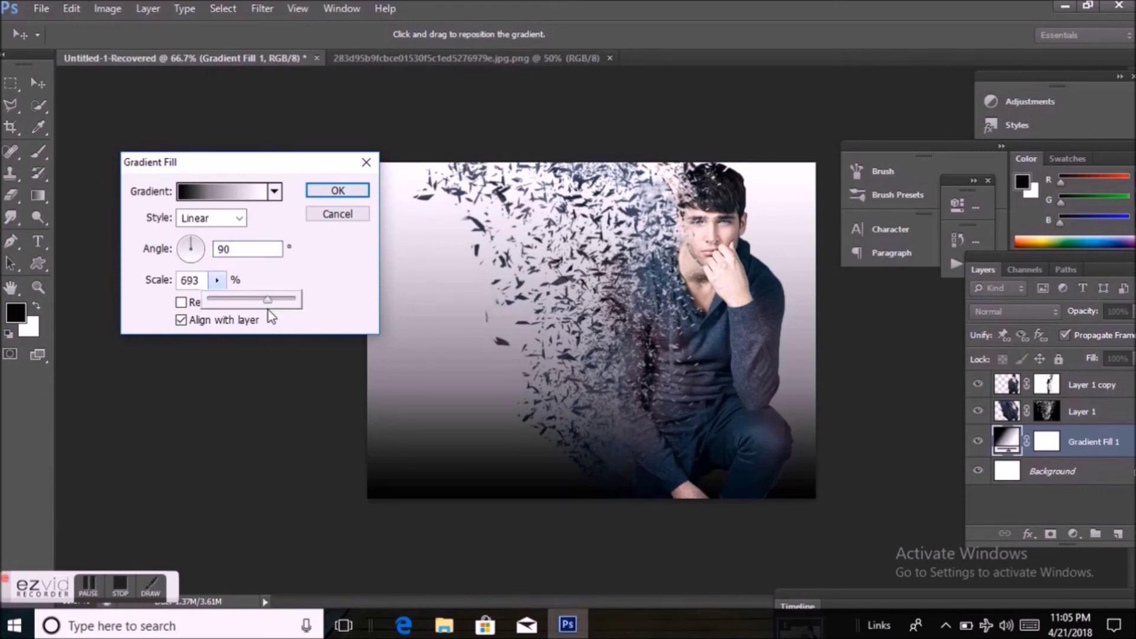
left_click_drag(268, 302, 223, 302)
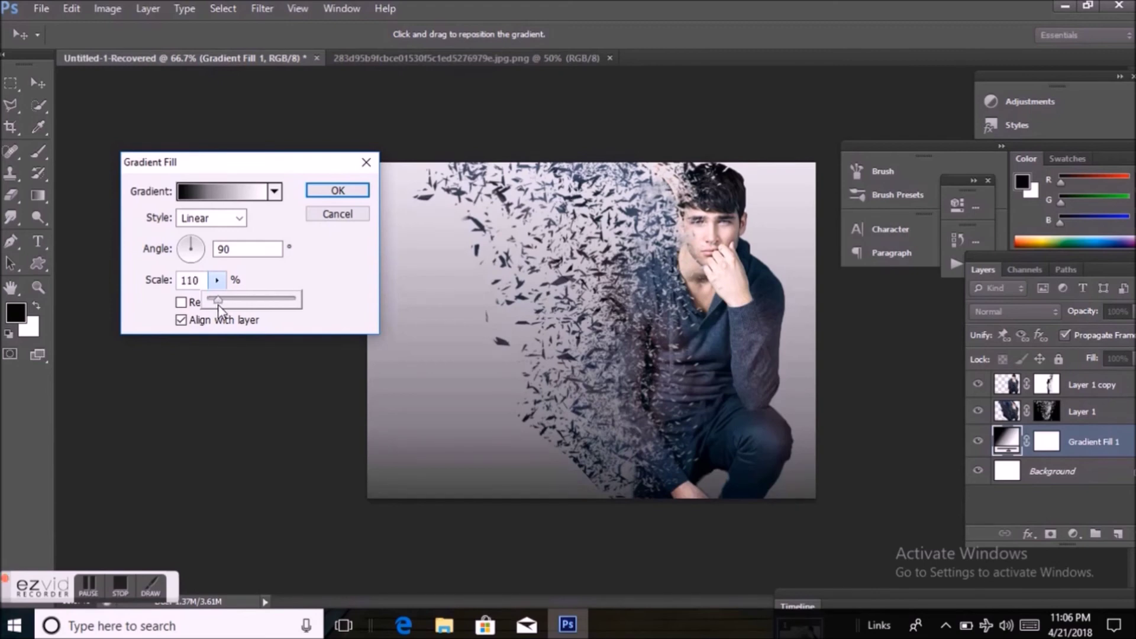
left_click_drag(218, 304, 219, 306)
left_click(336, 190)
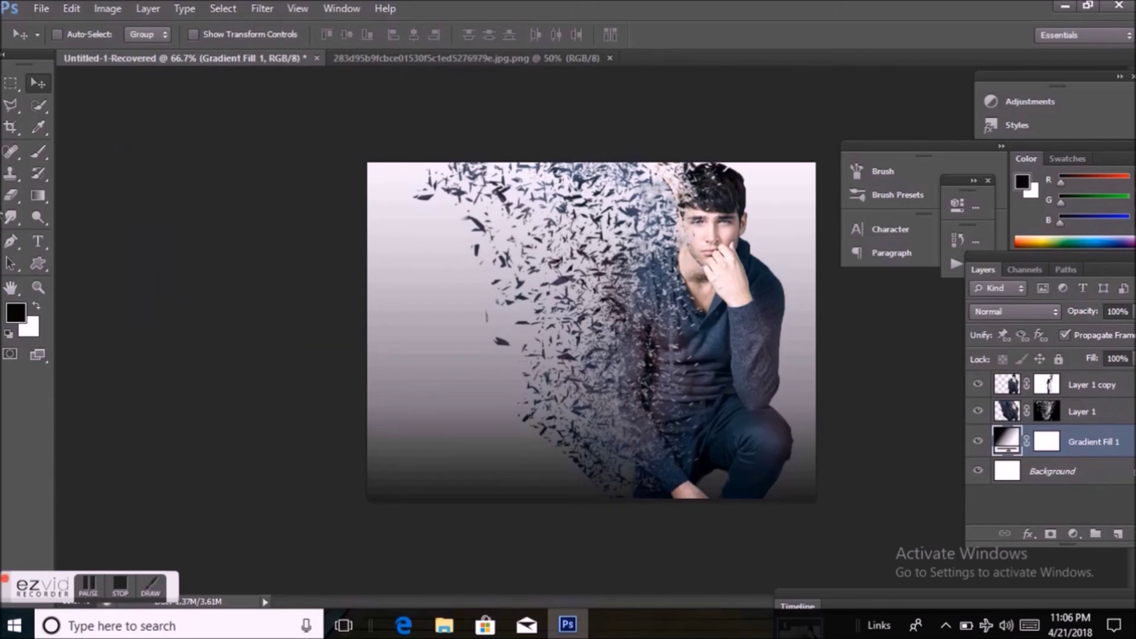
Clone-stamp darker particles over the skin-toned fragments beside the hair on Layer 1, using a 34 px brush
left_click(10, 173)
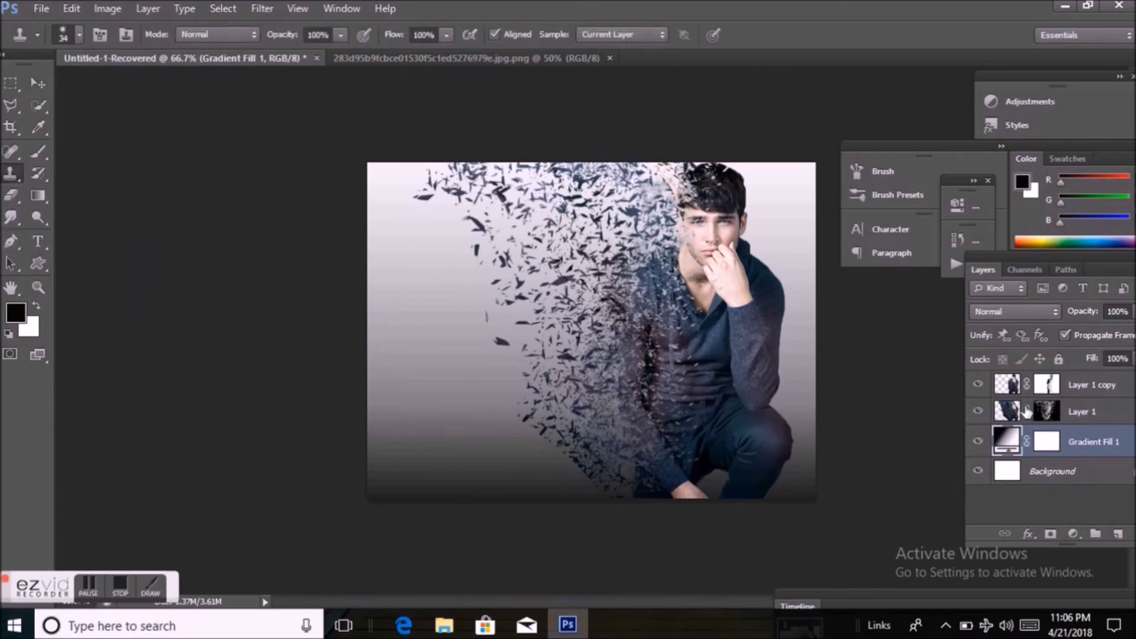
left_click(1017, 412)
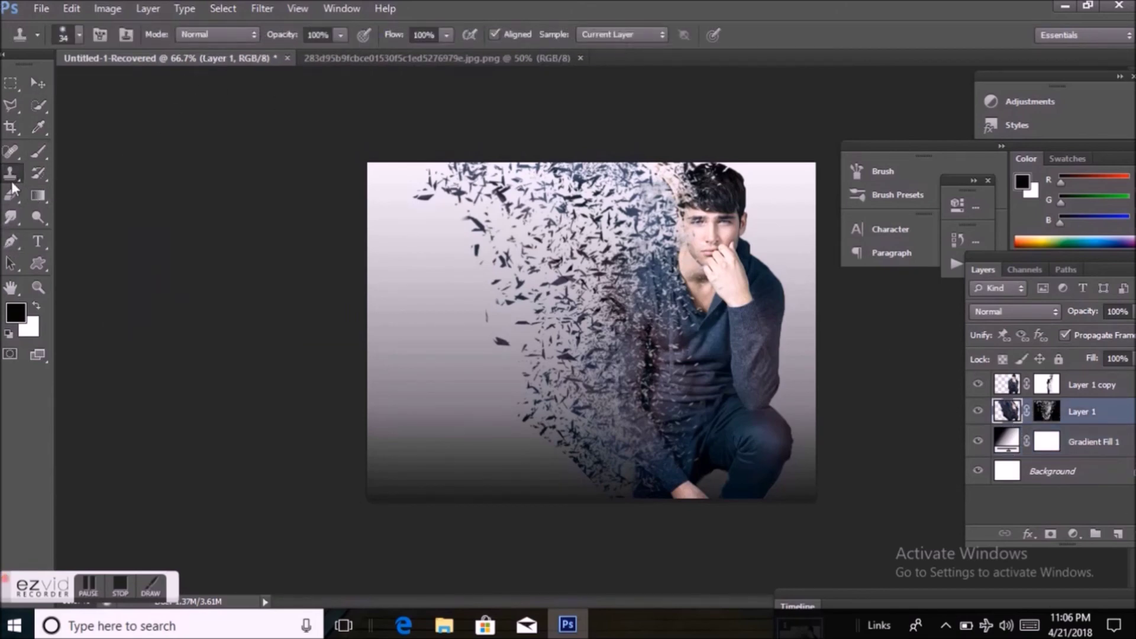
left_click(661, 190, "alt")
mouse_move(673, 187)
left_mouse_down()
mouse_move(645, 173)
mouse_move(664, 168)
mouse_move(678, 191)
left_mouse_up()
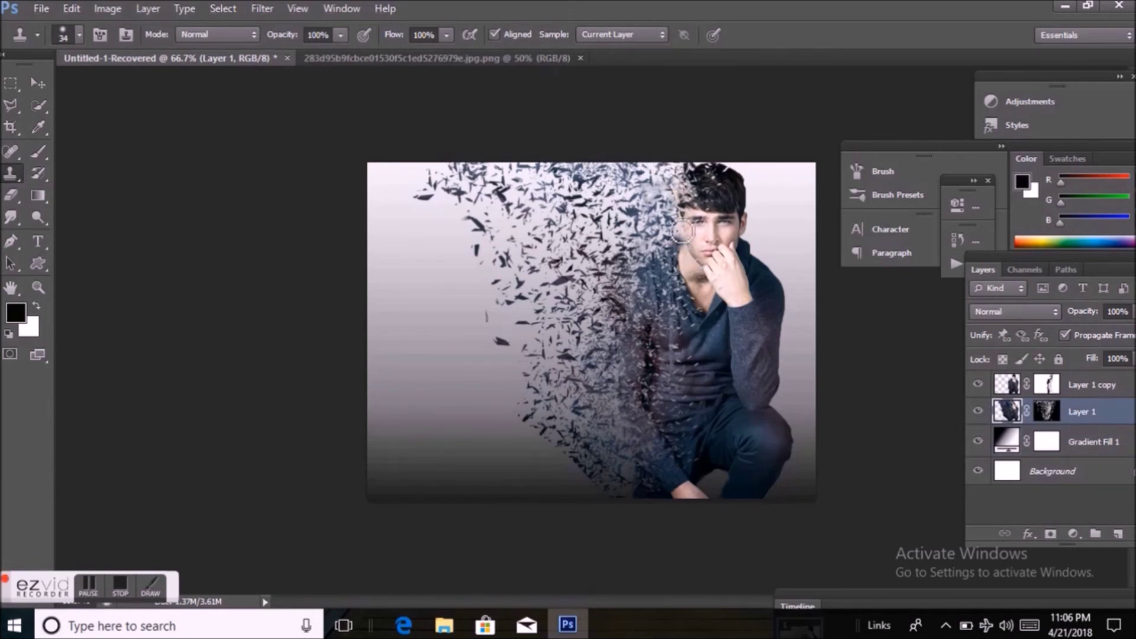
left_click(1001, 388)
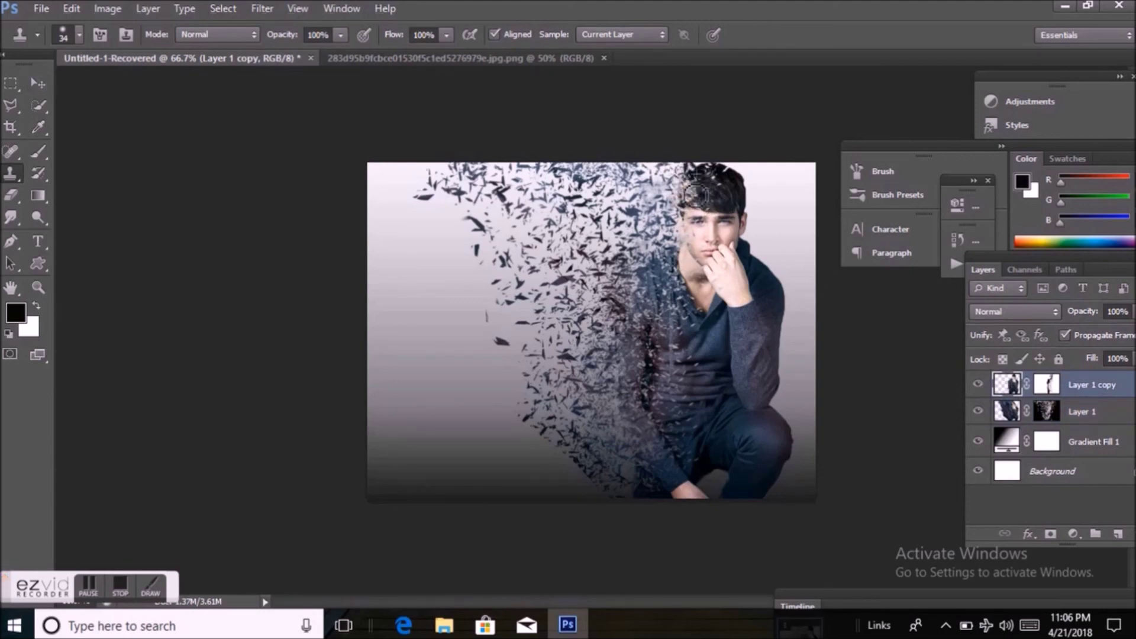
left_click(984, 408)
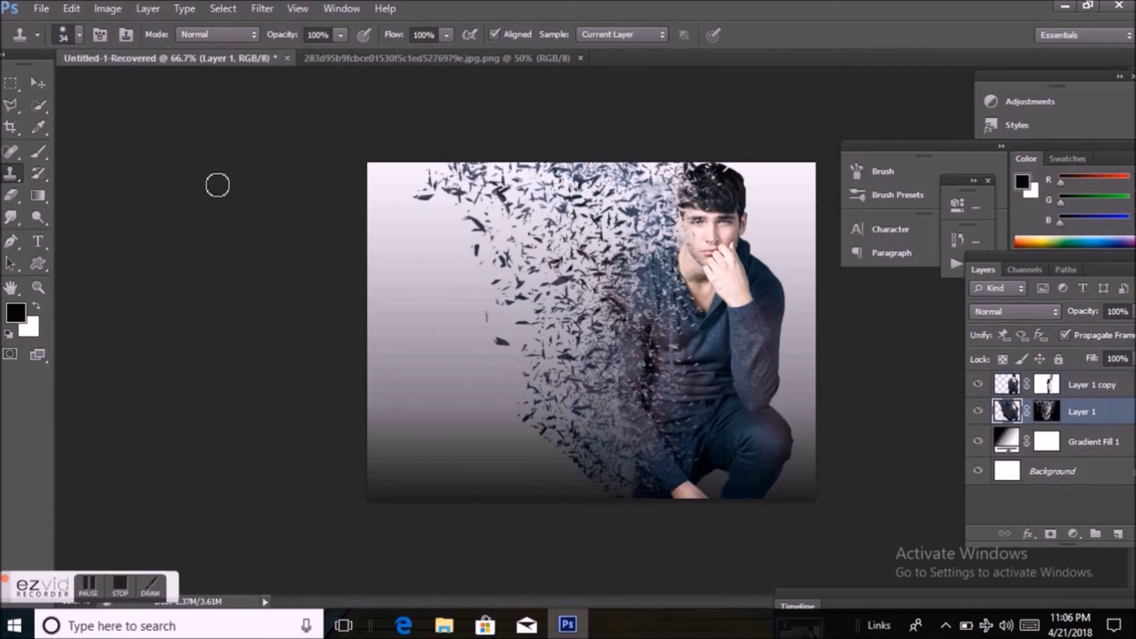
left_click(47, 83)
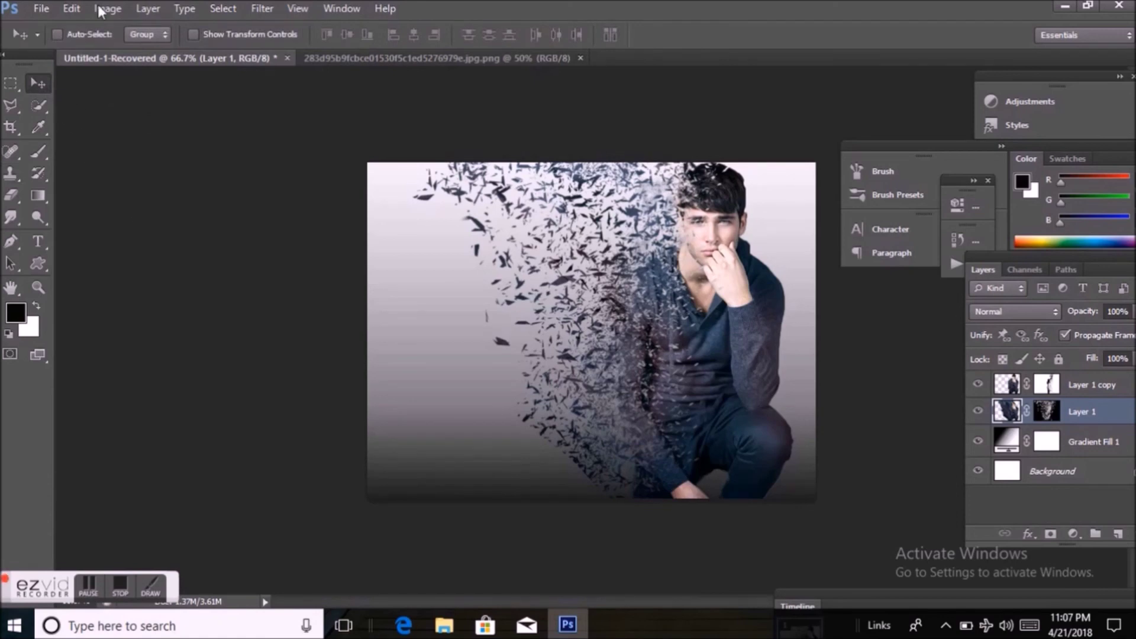
Switch to the Brush tool and choose the 2663 particle brush at a size of 15 px
left_click(43, 151)
left_click(79, 35)
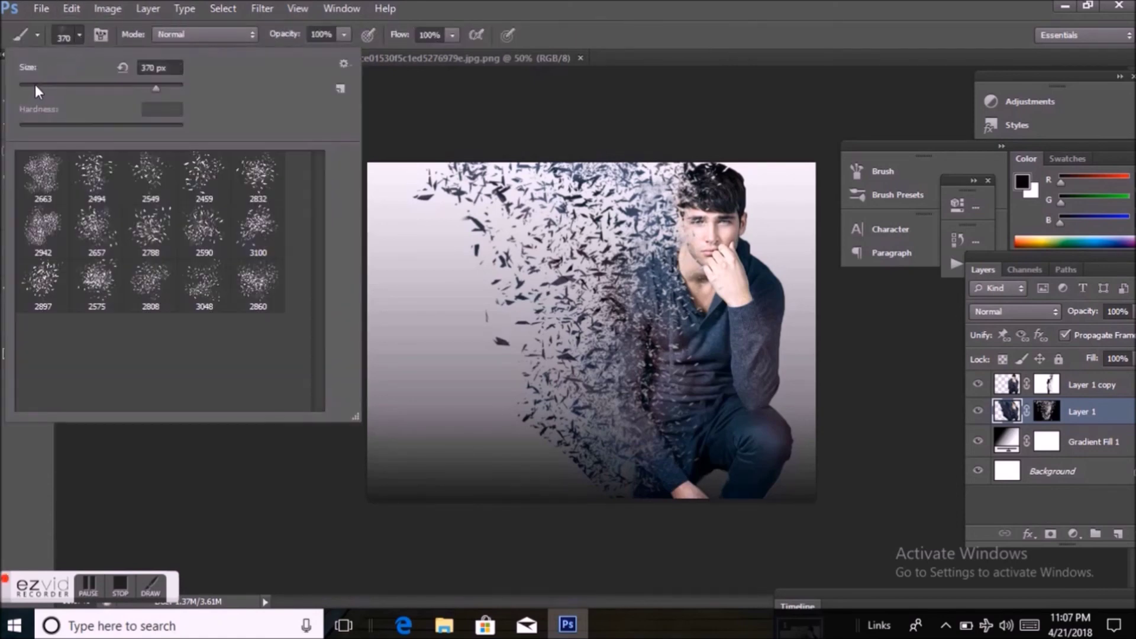
left_click(34, 87)
left_click(47, 166)
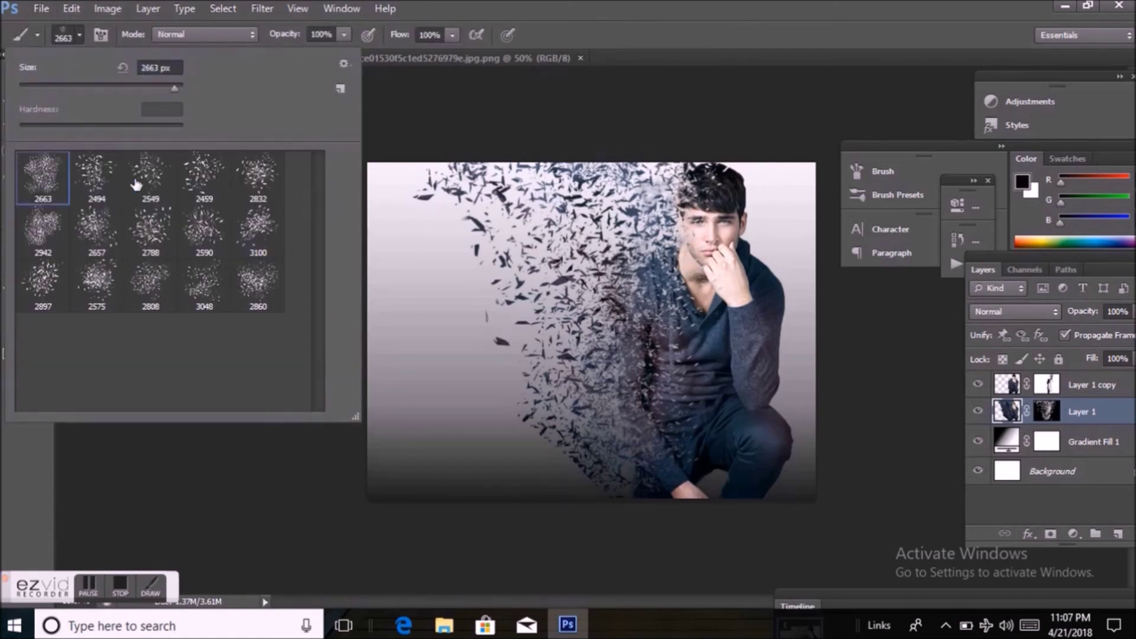
left_click(32, 87)
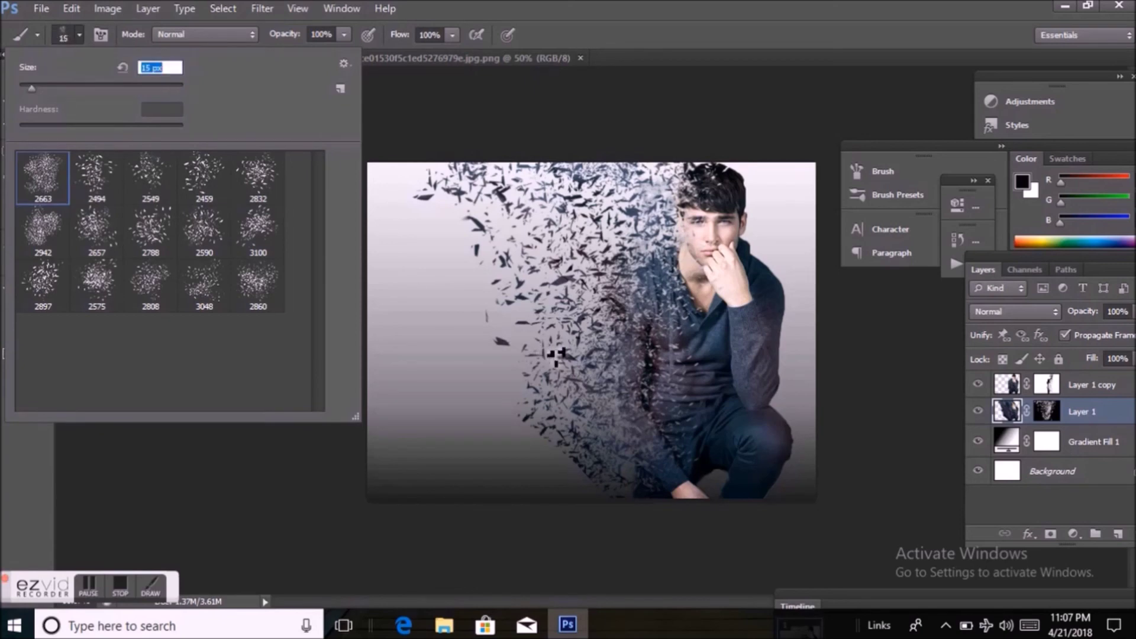
left_click(627, 390)
Change to the 2942 particle brush and set its size to 43 px
left_click(79, 36)
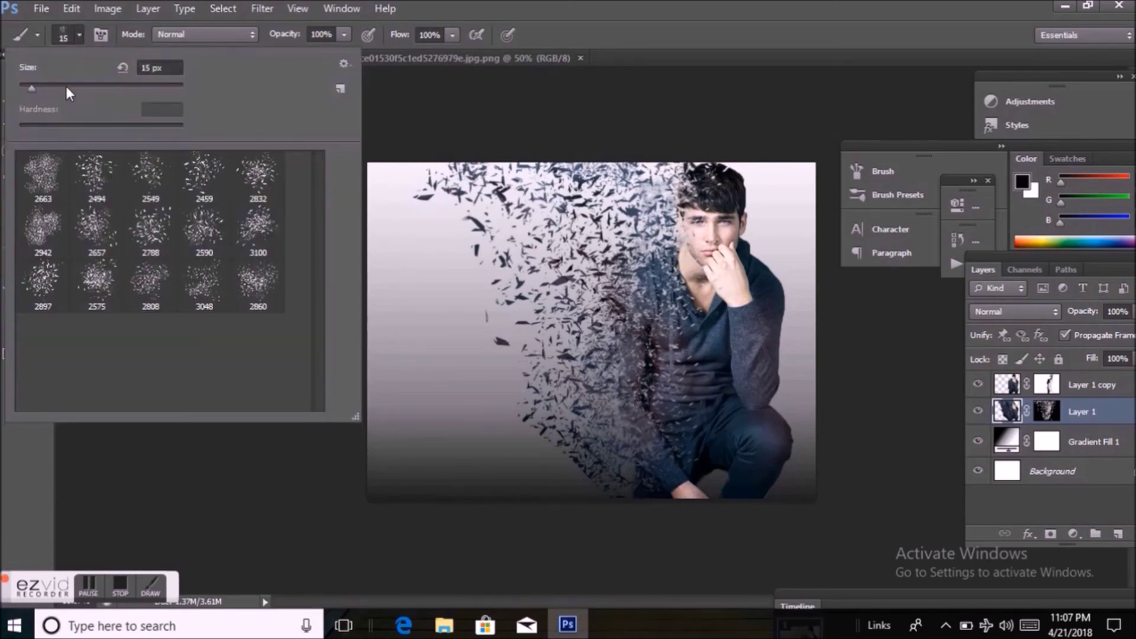
left_click(58, 87)
left_click(50, 225)
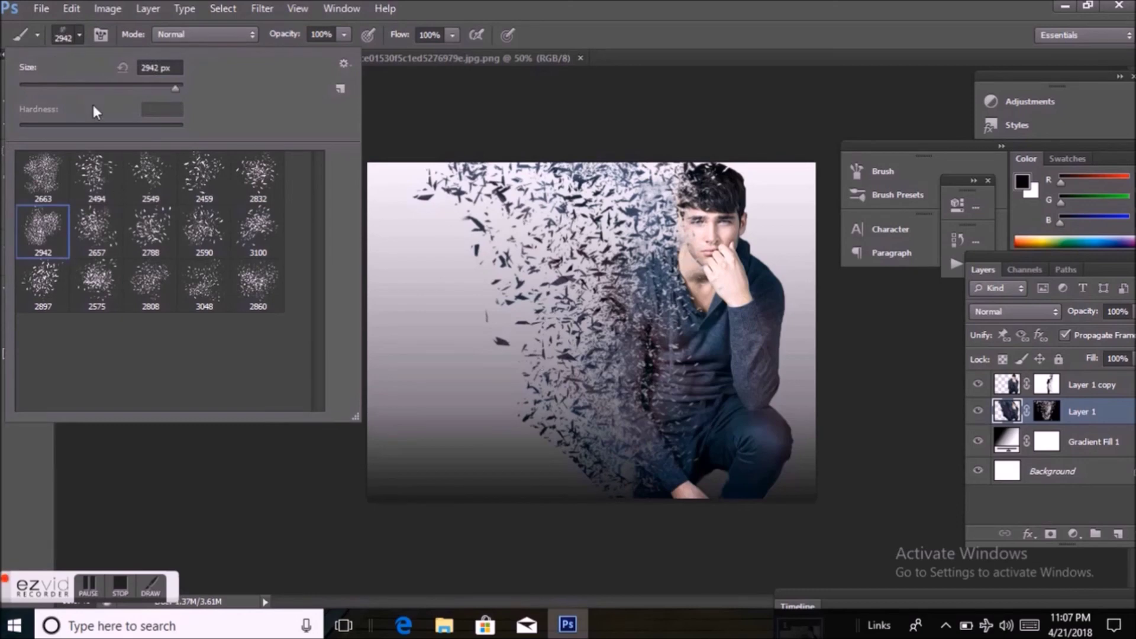
left_click(72, 85)
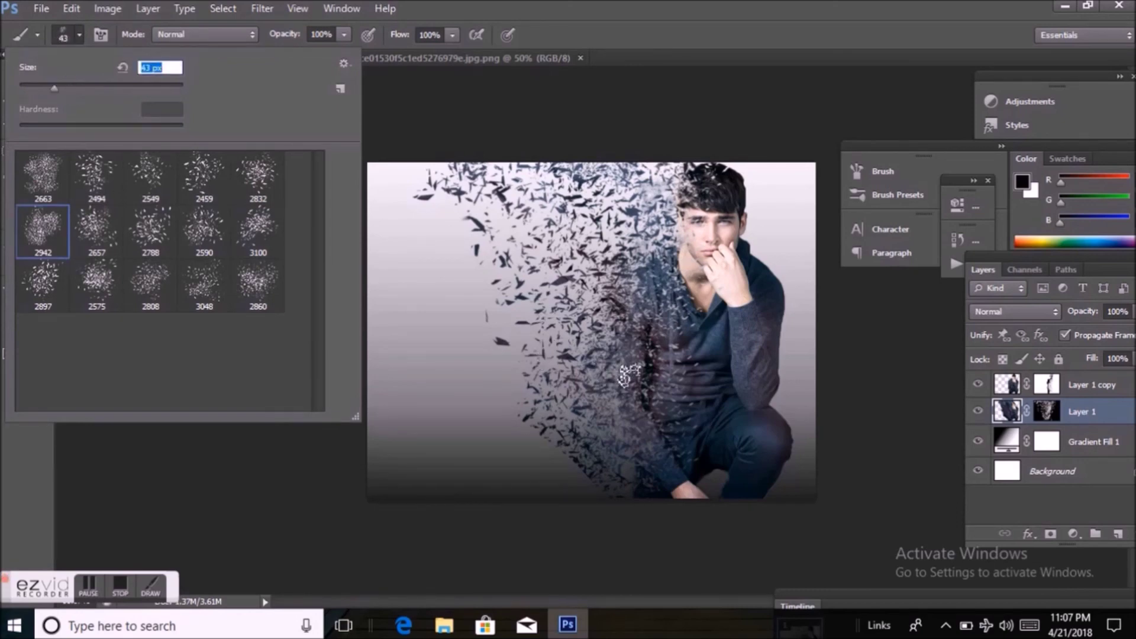
Select Layer 1 copy's mask and set the foreground color to near-black #030202
left_click(1045, 384)
key("x")
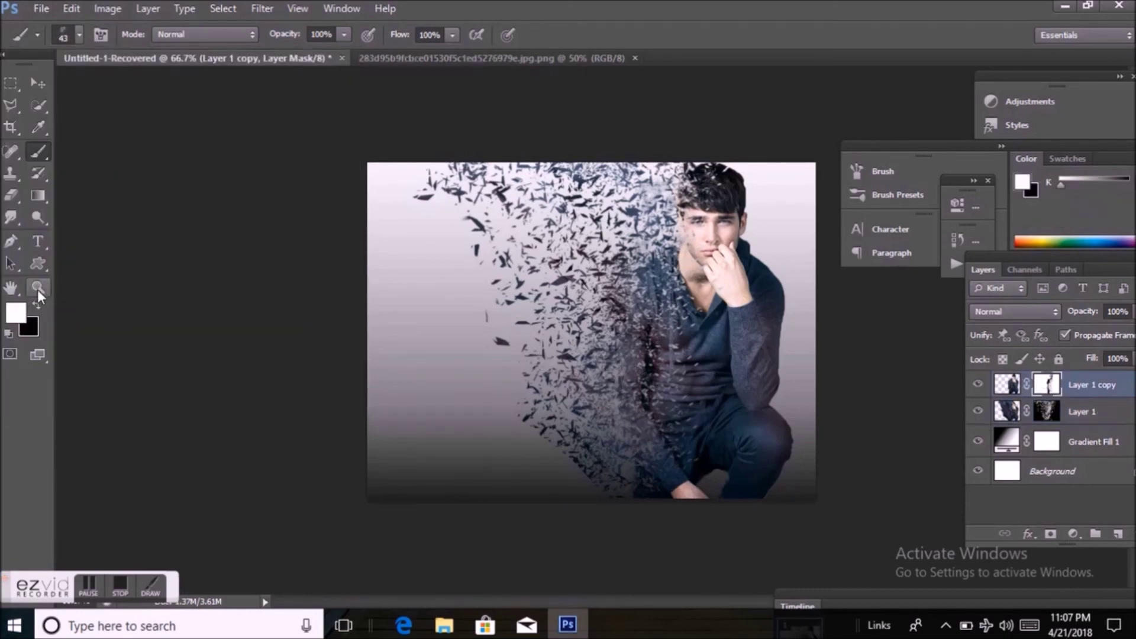
left_click(18, 312)
left_click(172, 497)
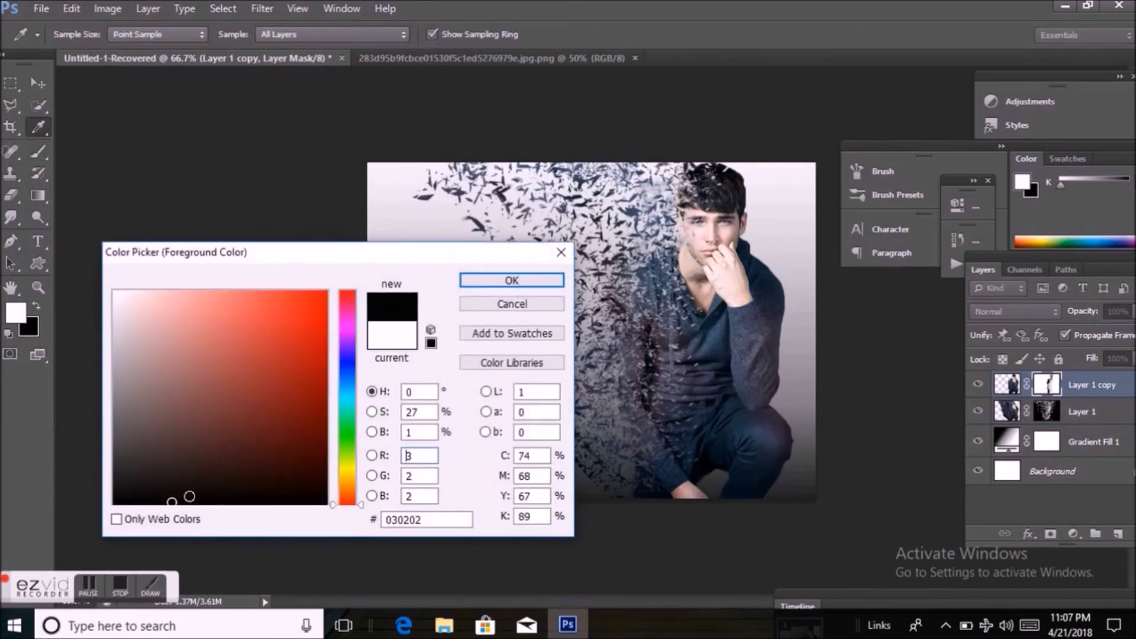
left_click(500, 279)
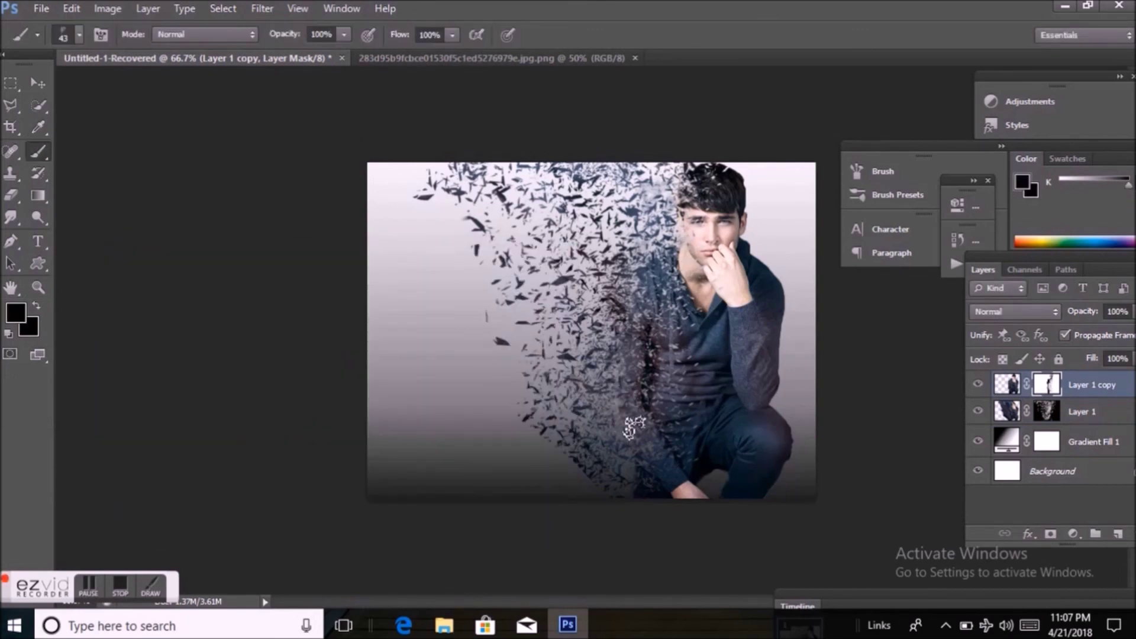